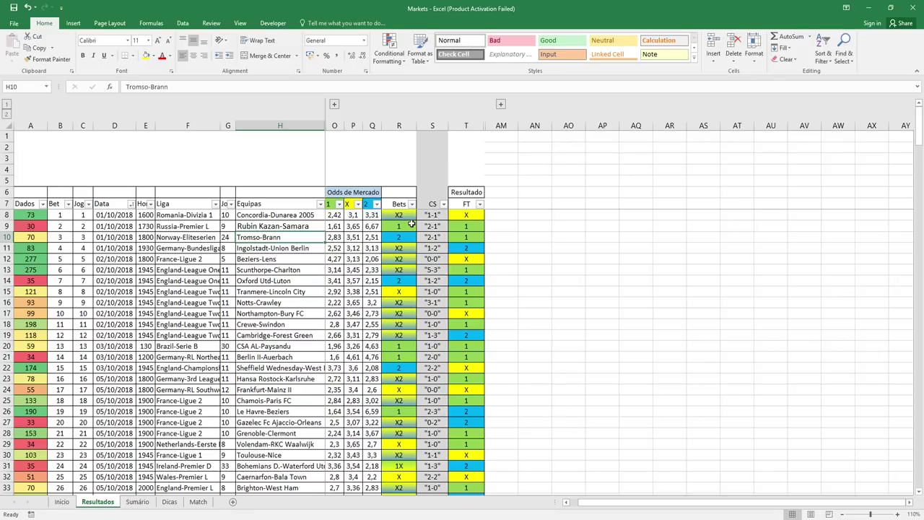
Examine the league, teams and 1/X/2 market odds of the first matches on the Resultados sheet
drag(343, 218, 353, 215)
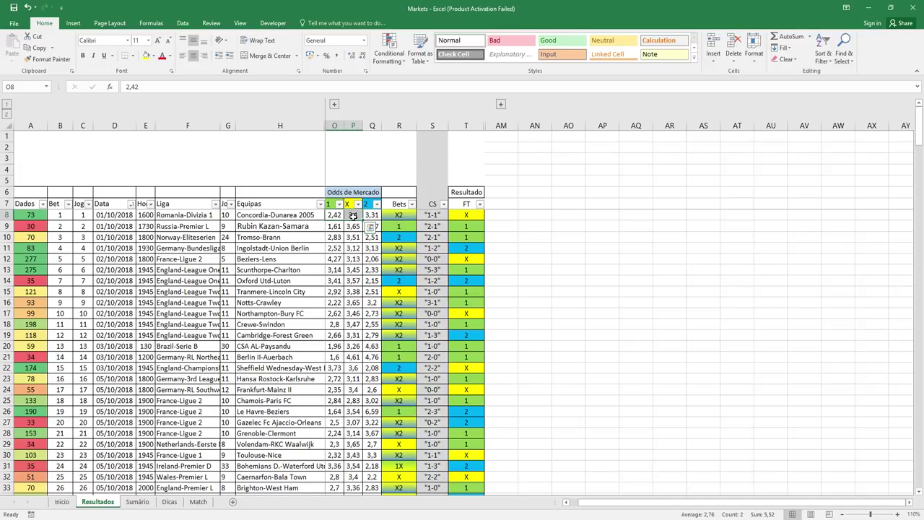
click(339, 228)
click(336, 215)
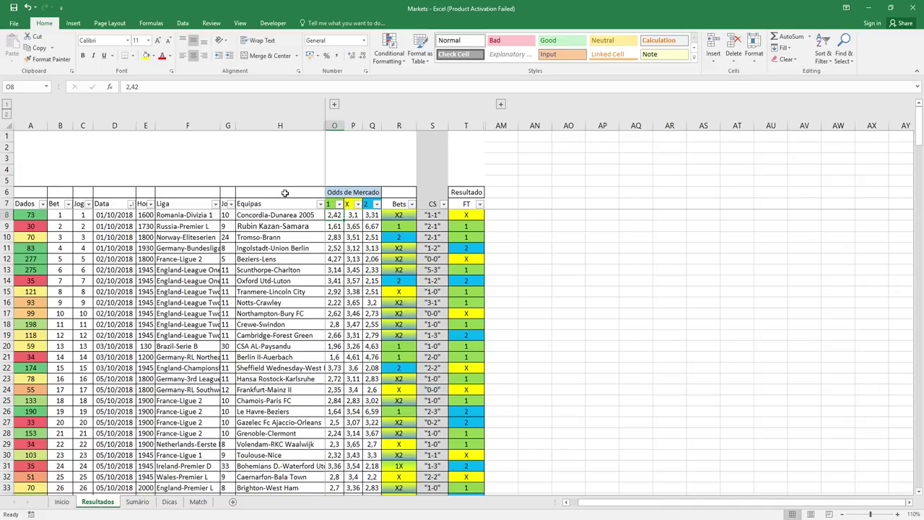
drag(186, 226, 274, 269)
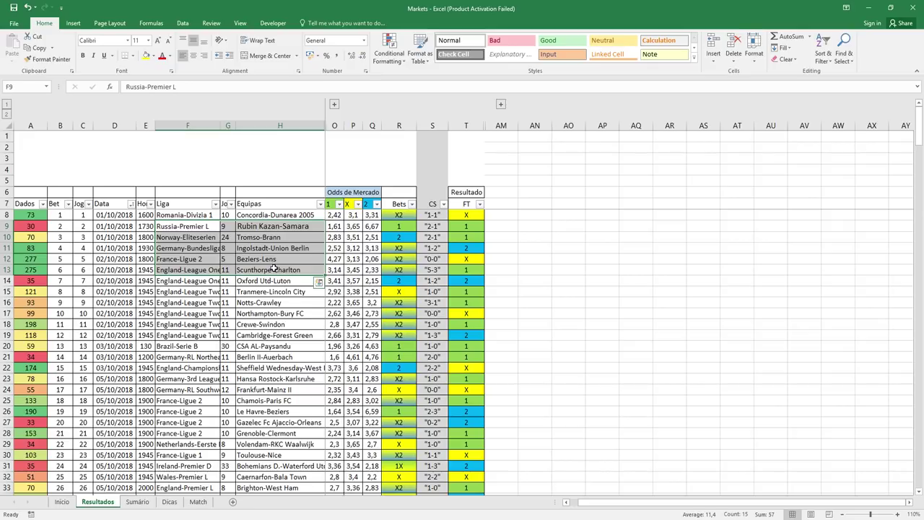
click(337, 226)
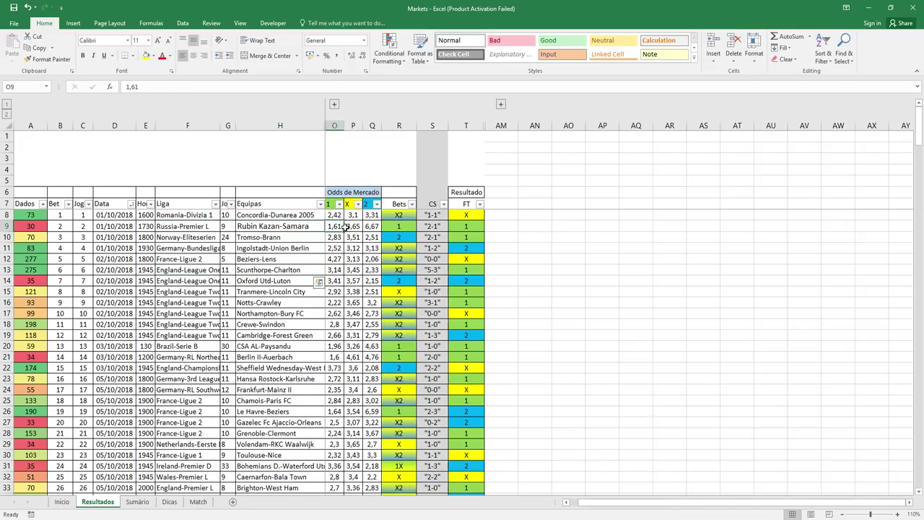
drag(345, 226, 377, 226)
click(386, 228)
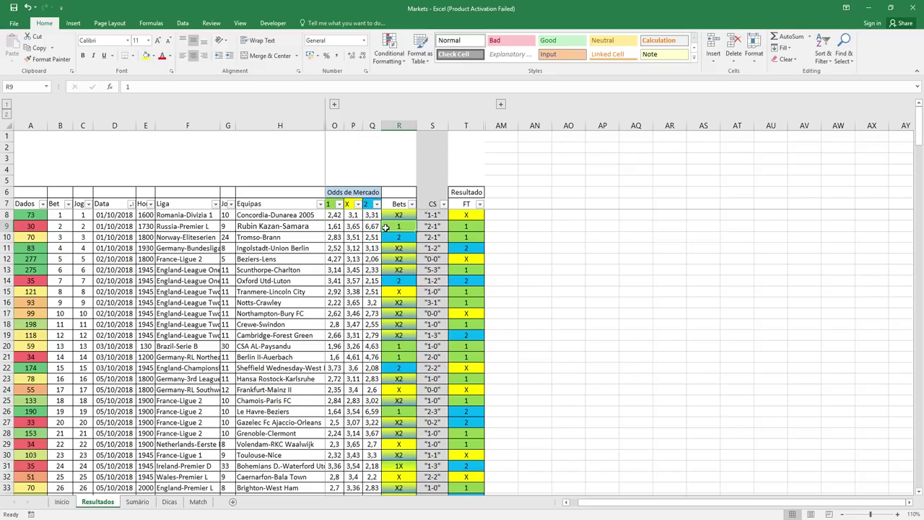
click(354, 280)
click(277, 168)
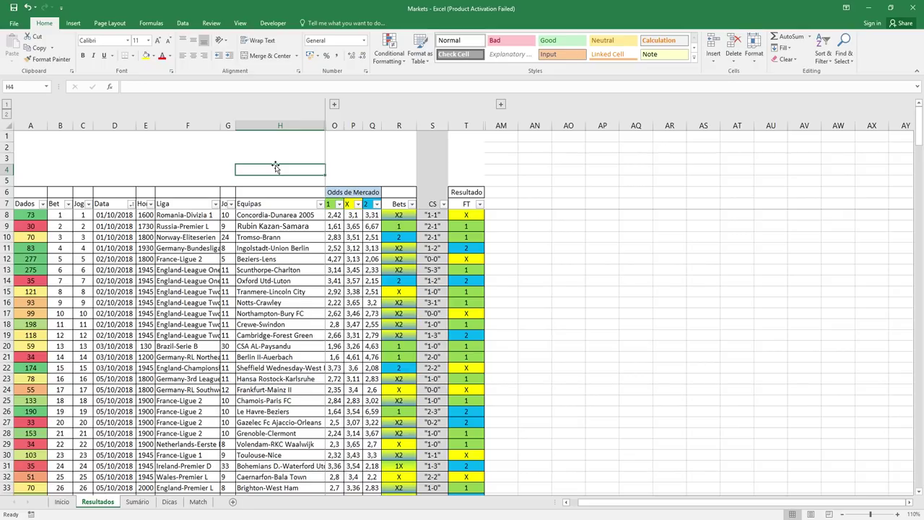
drag(117, 216, 310, 217)
click(274, 247)
click(189, 228)
drag(189, 228, 279, 223)
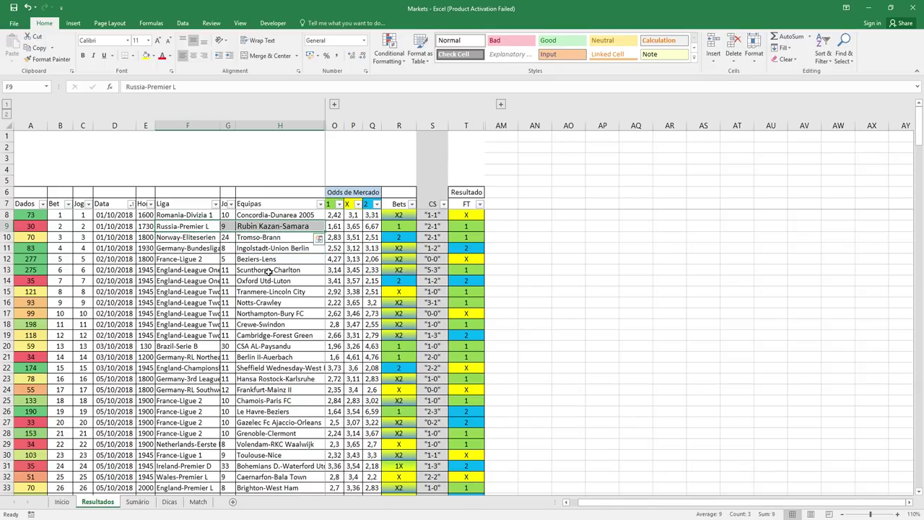
click(268, 270)
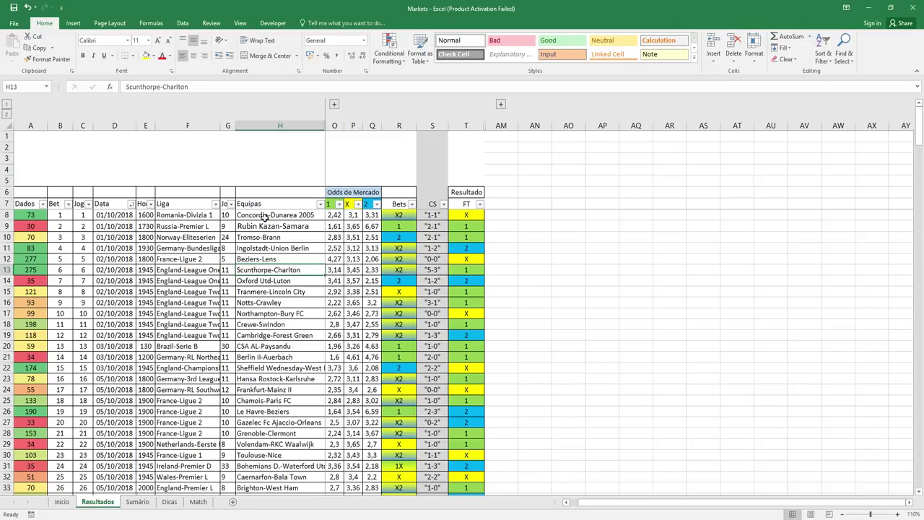
click(203, 156)
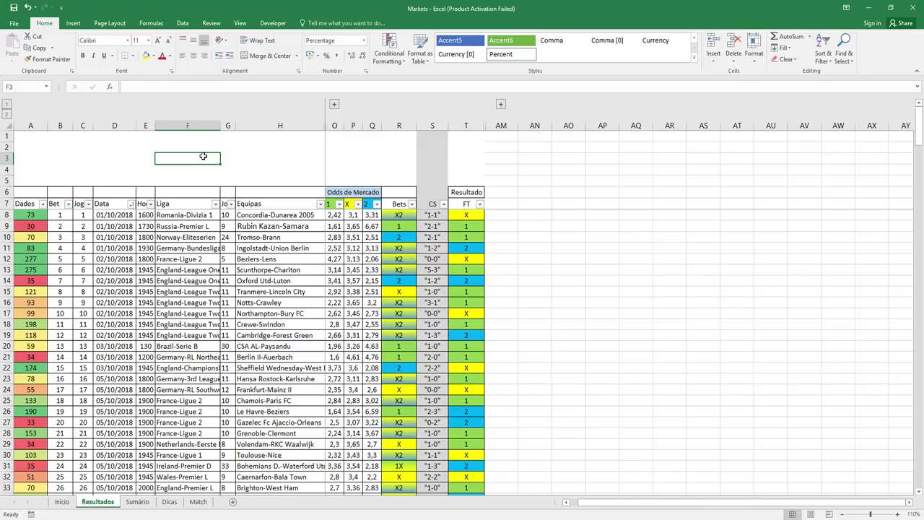
Review the available bet types in the Bets column and compare the first bets with their FT results
click(412, 205)
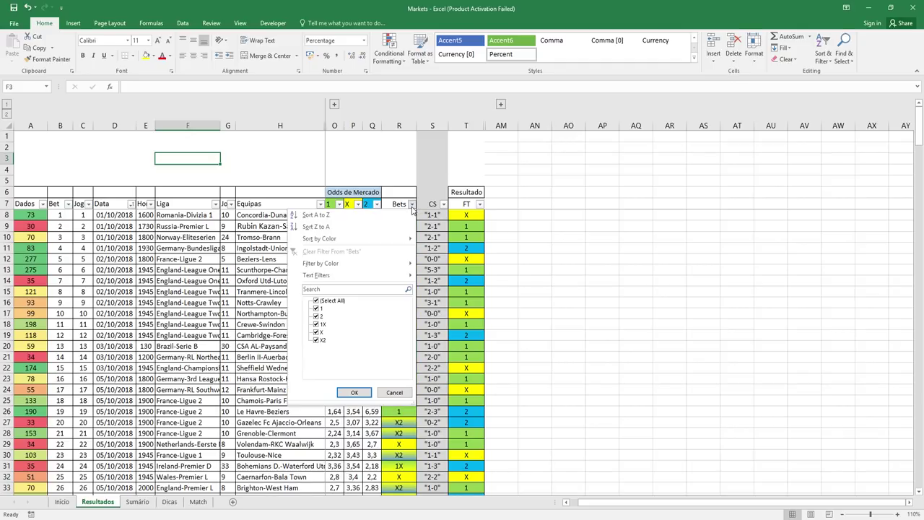
click(432, 217)
drag(399, 215, 399, 302)
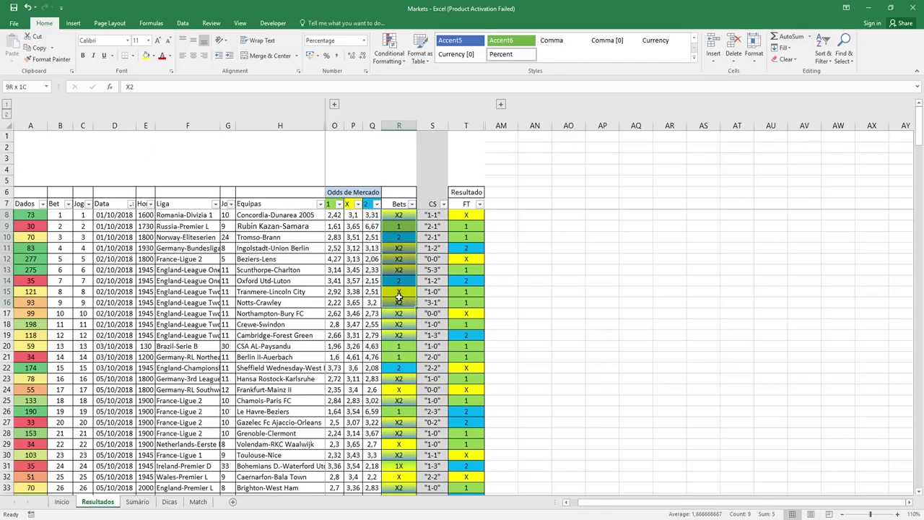
drag(453, 228, 462, 302)
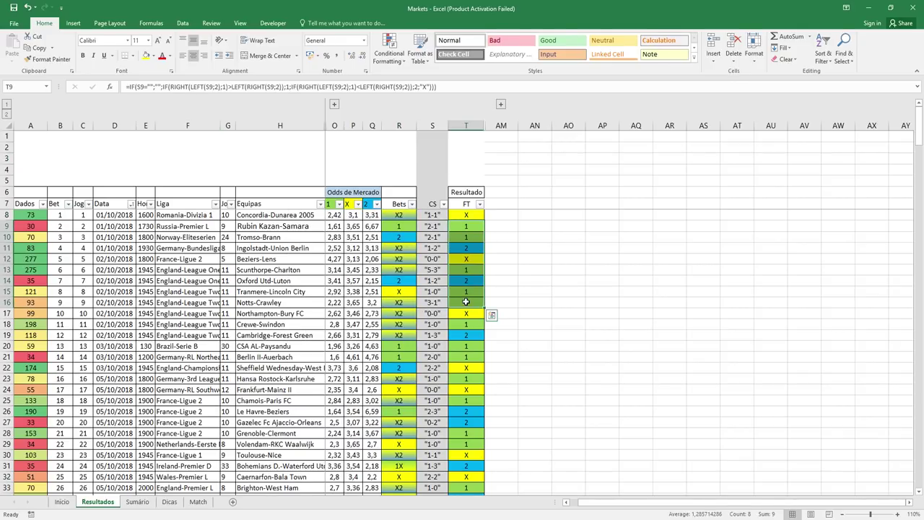
click(403, 258)
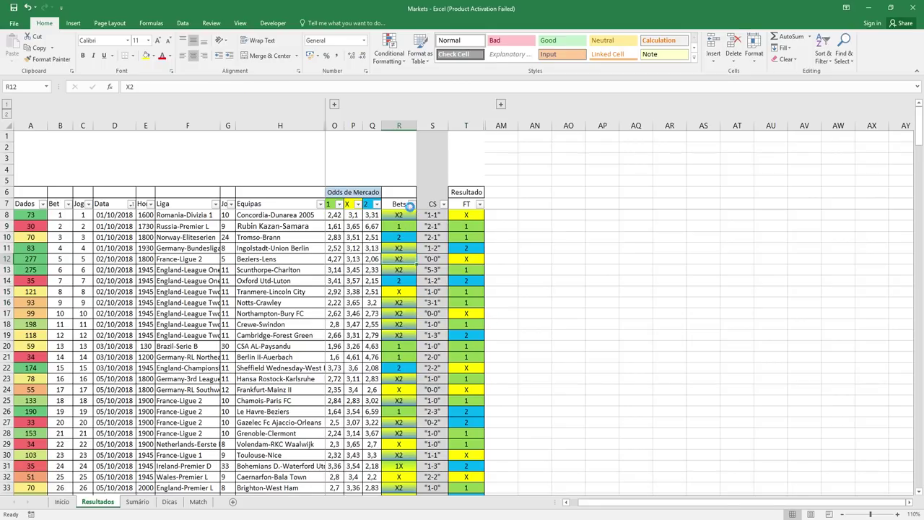
click(412, 205)
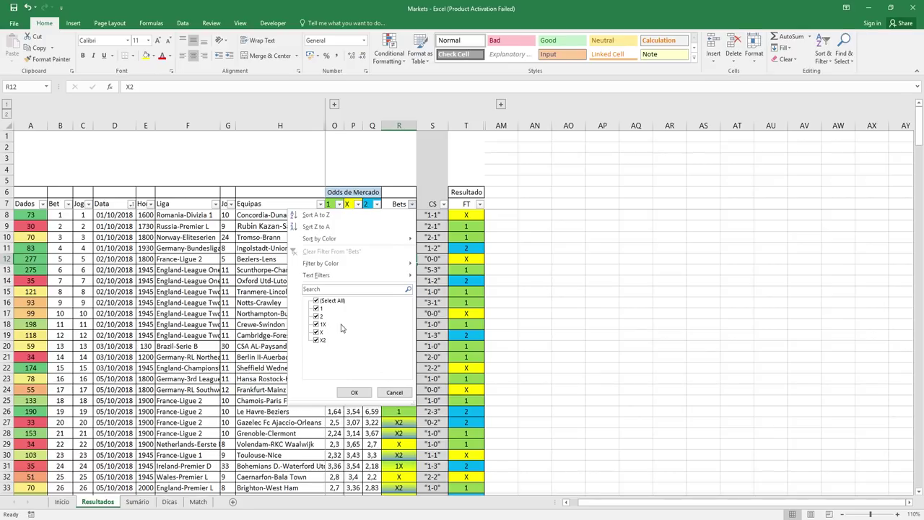
click(394, 392)
key(Left)
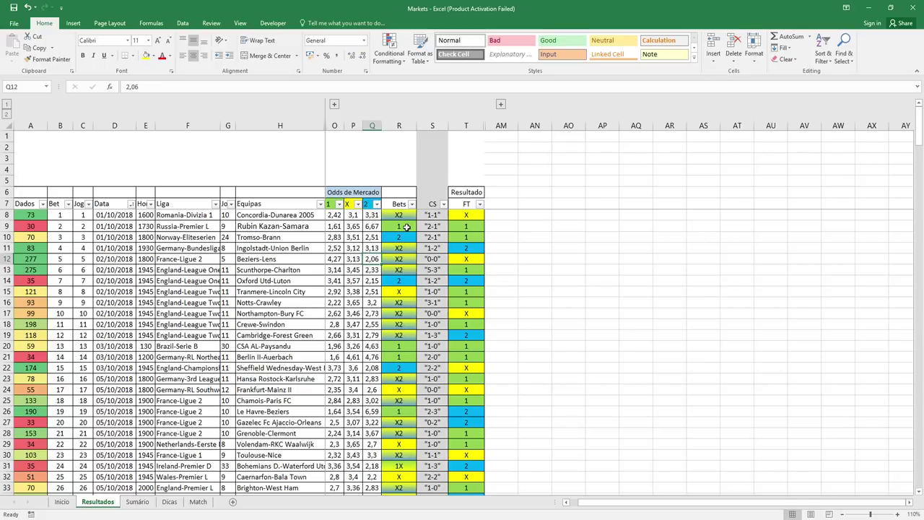
click(401, 227)
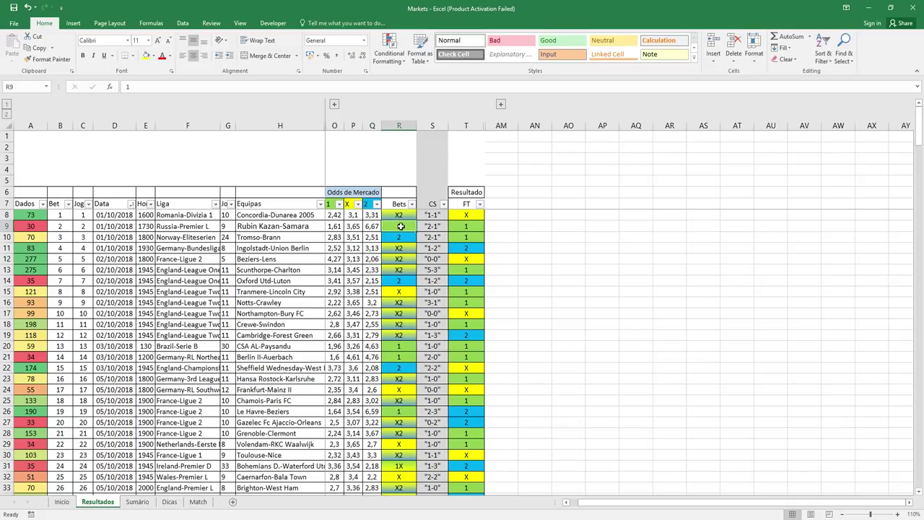
click(398, 237)
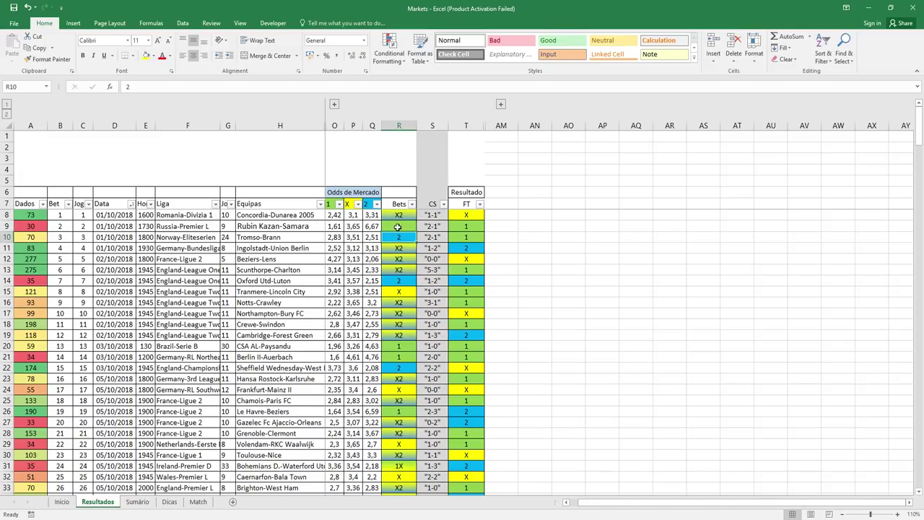
click(398, 226)
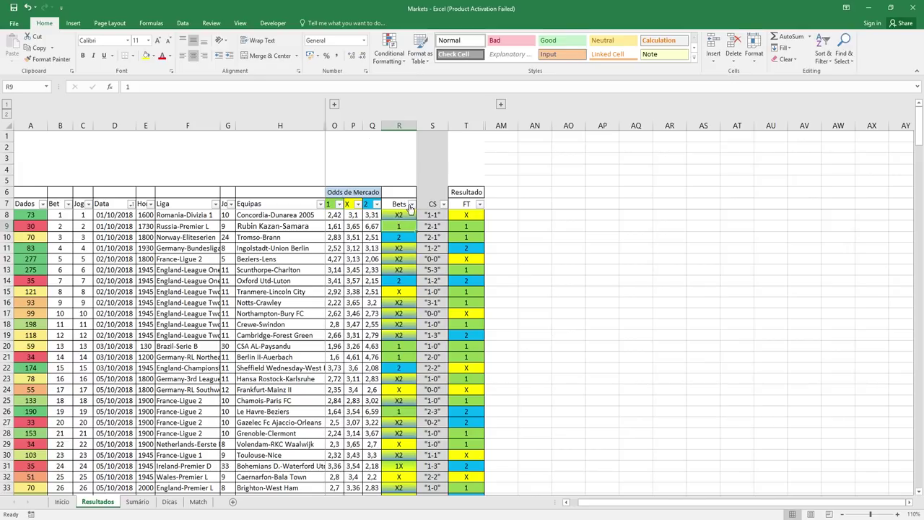
Filter the Bets column to only 1 and 2 and check the matching market odds of the first matches
click(411, 206)
click(322, 324)
click(322, 332)
click(323, 340)
click(354, 392)
click(371, 280)
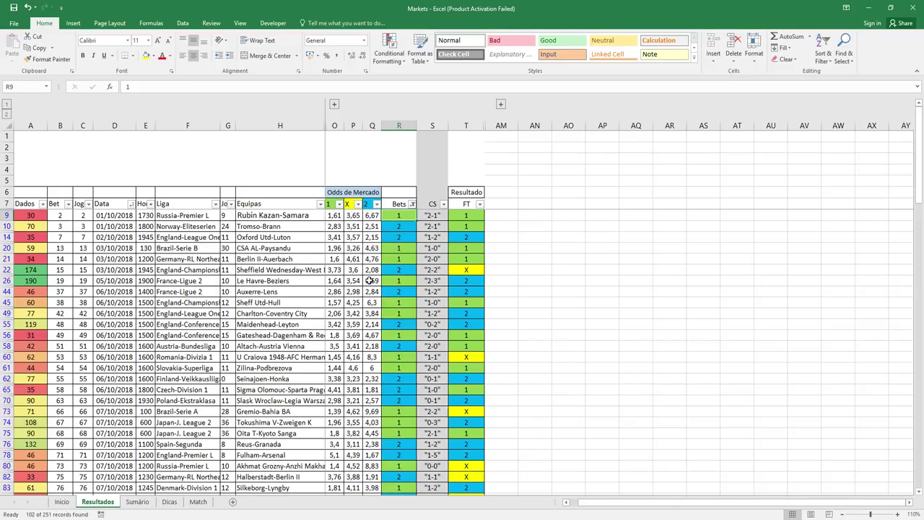
click(341, 218)
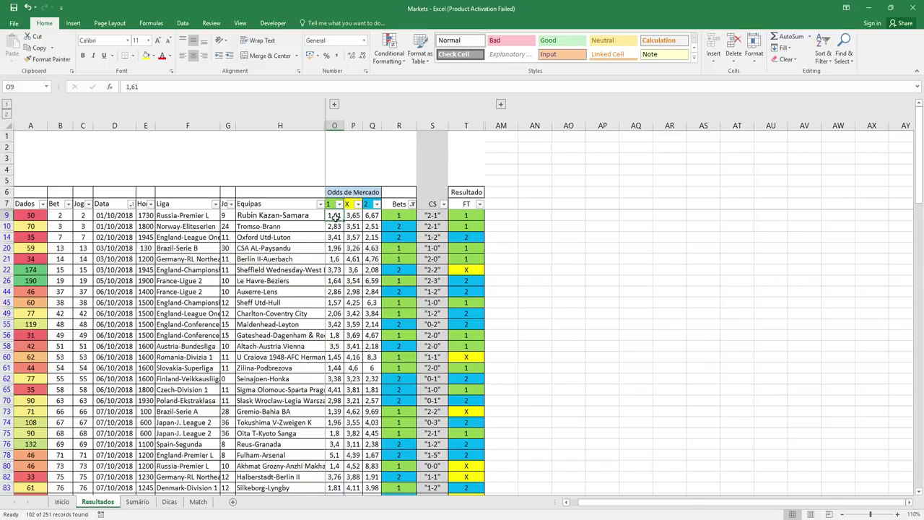
click(369, 226)
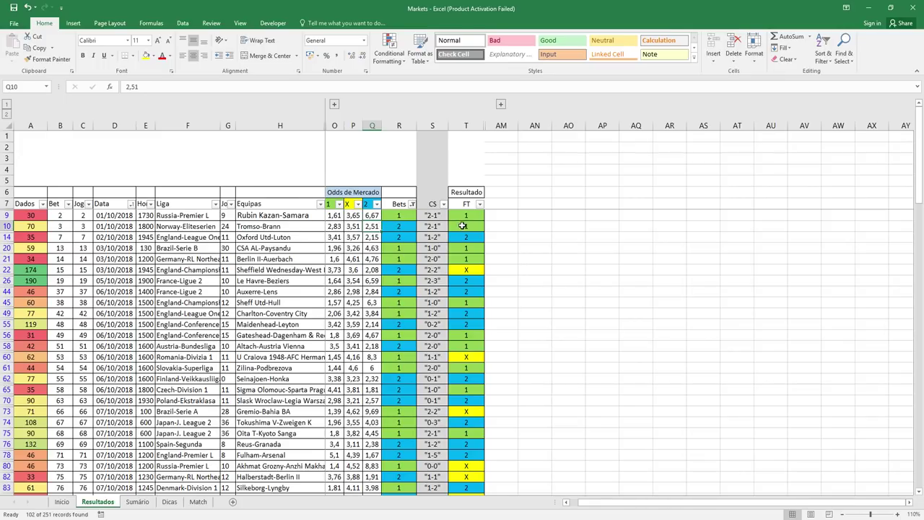
click(370, 237)
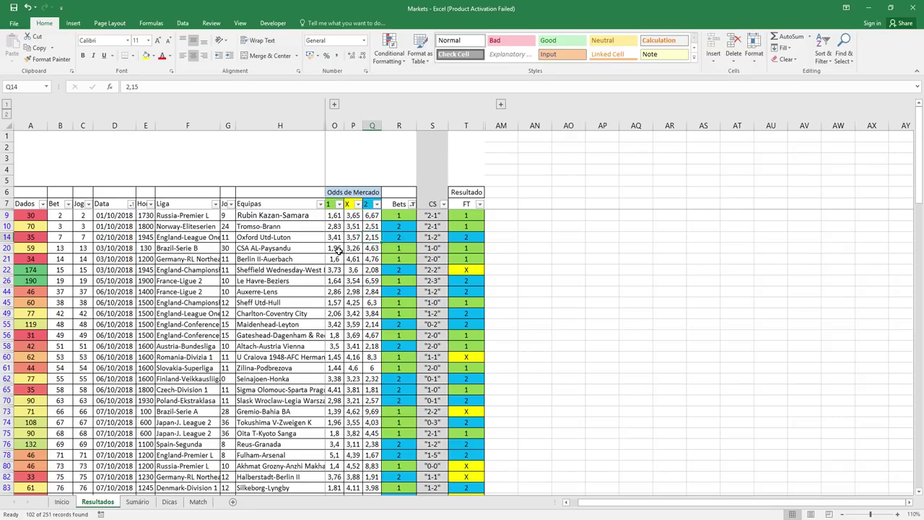
drag(337, 248, 337, 259)
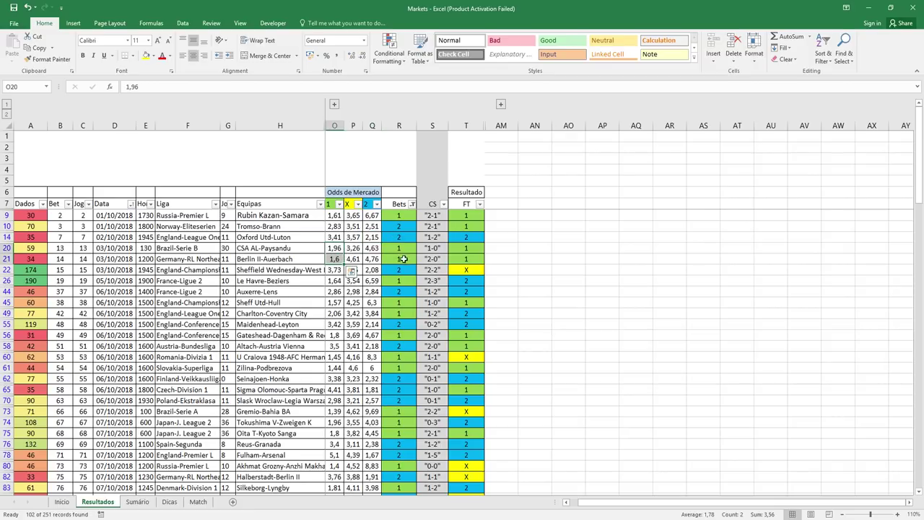
Show all bet types again in the Bets column and select the first X bet
click(412, 204)
click(330, 304)
click(353, 392)
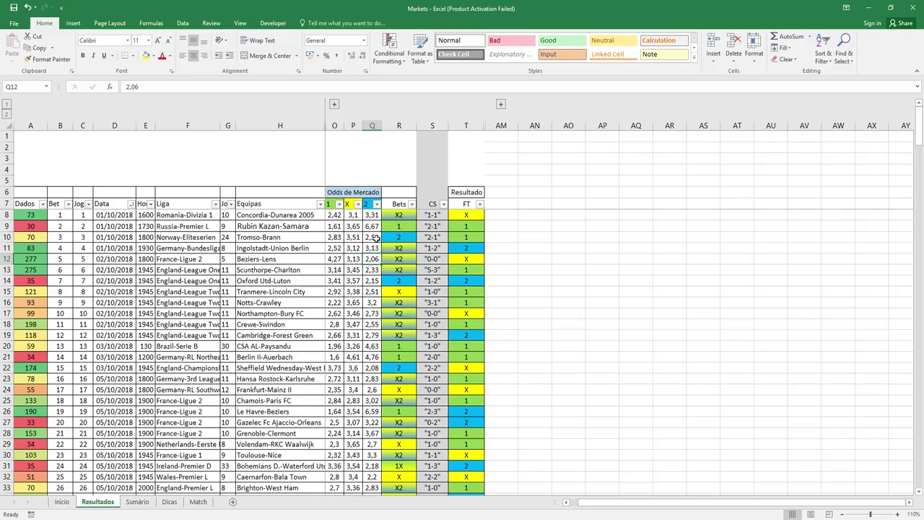
key(Right)
click(399, 291)
Filter the Bets column to only X and compare those bets with the FT results
click(412, 204)
click(318, 300)
click(319, 301)
click(354, 392)
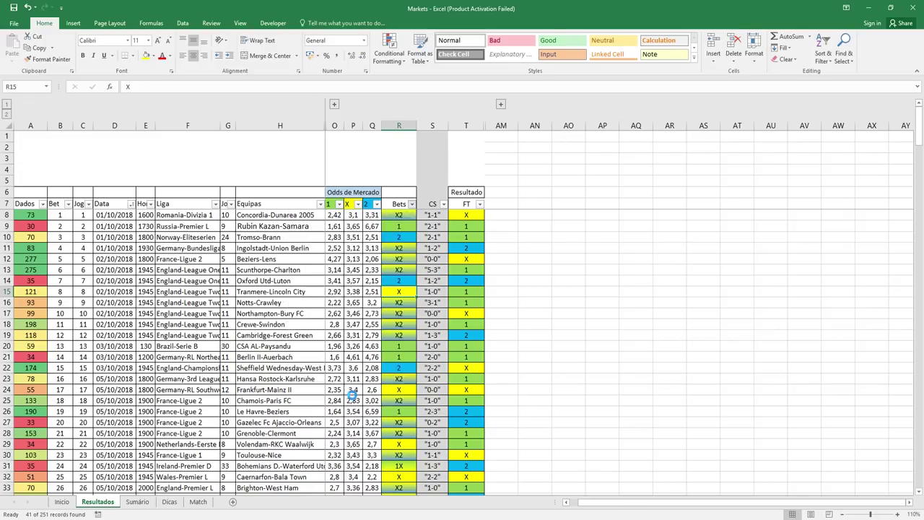
click(356, 269)
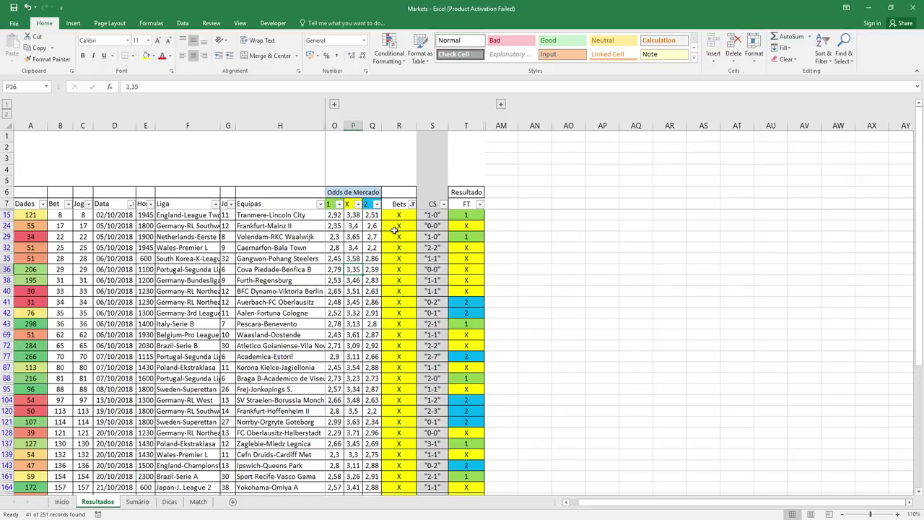
drag(395, 217, 399, 432)
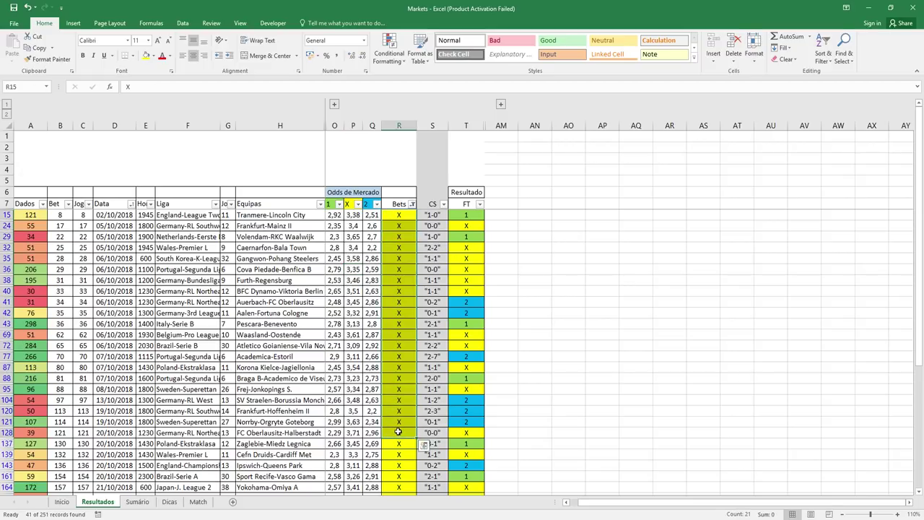
drag(467, 218, 468, 345)
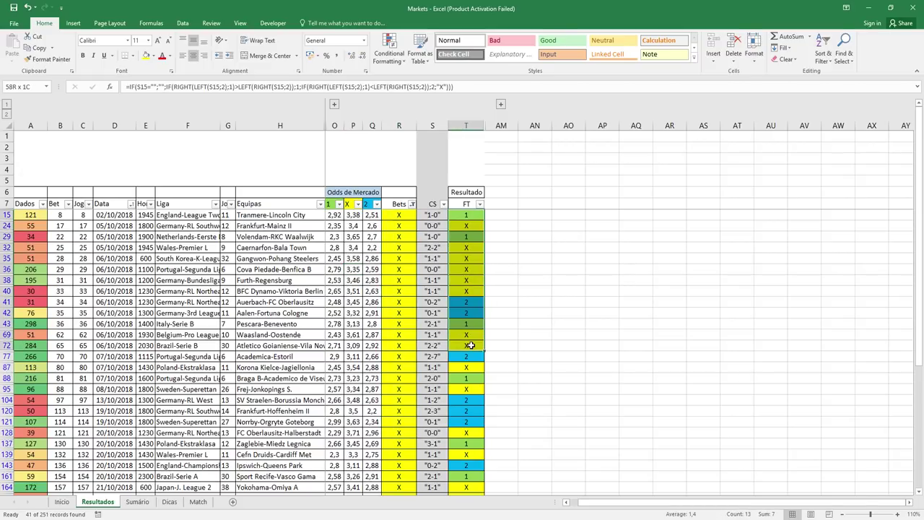
drag(466, 487, 466, 215)
Filter the Bets column to only the double-chance bets 1X and X2
click(413, 204)
click(326, 302)
click(327, 302)
click(323, 325)
click(322, 340)
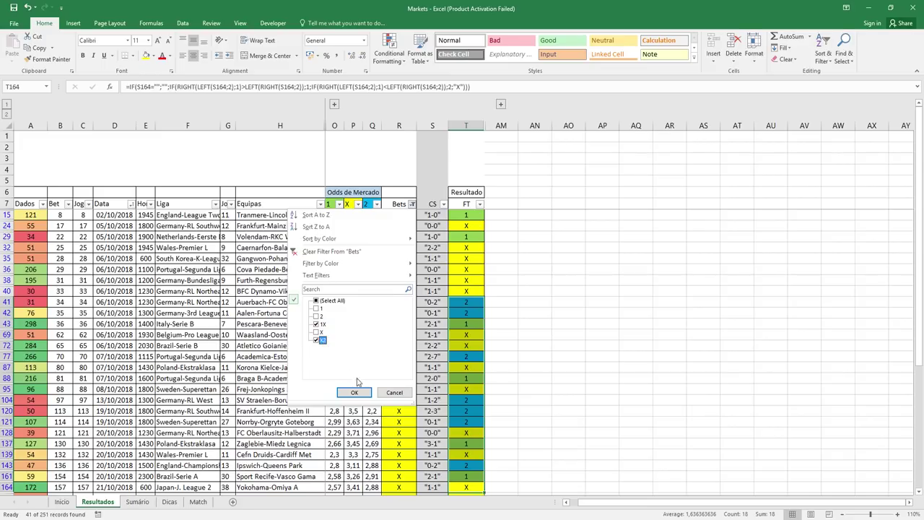
click(355, 393)
click(391, 299)
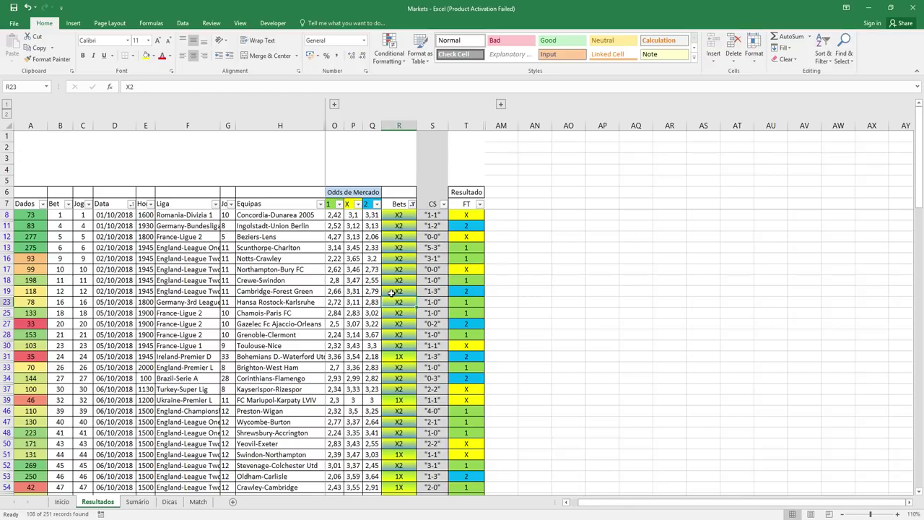
Restore all bet types in the Bets column and look over the FT results of the full list
click(411, 203)
click(327, 300)
click(354, 392)
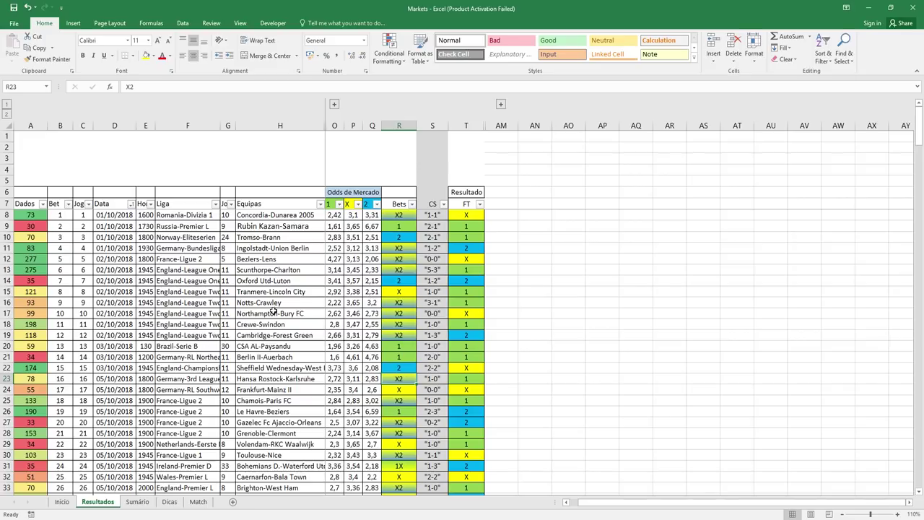
drag(471, 219, 465, 411)
click(511, 335)
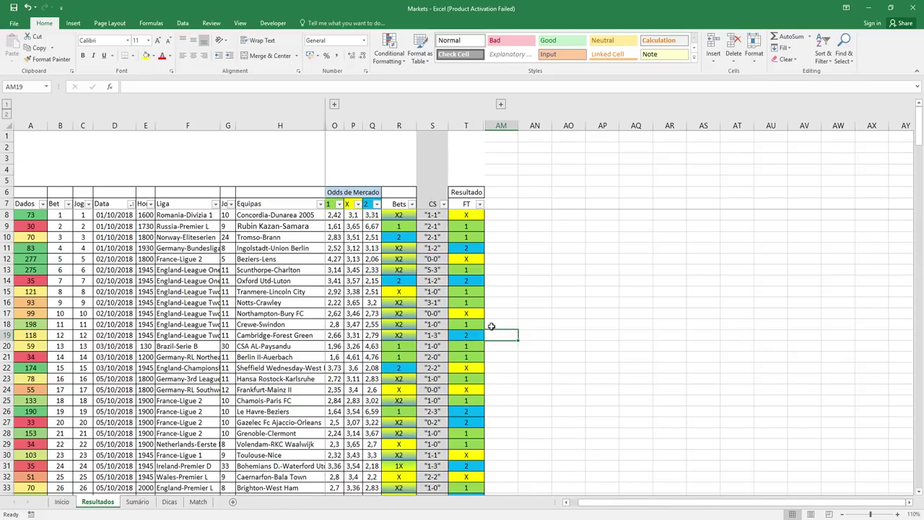
Expand the collapsed column group after the FT results and select the Normal heading above the P/L column
click(500, 105)
drag(713, 503, 717, 505)
click(444, 214)
click(445, 182)
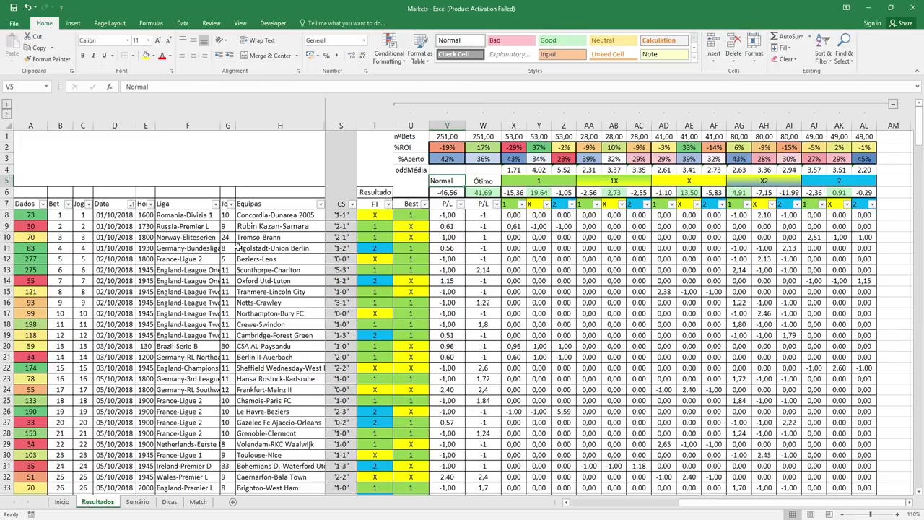
Look over the first entries in the Bets column and inspect the total above the Normal P/L column
drag(682, 505, 657, 505)
drag(379, 215, 378, 327)
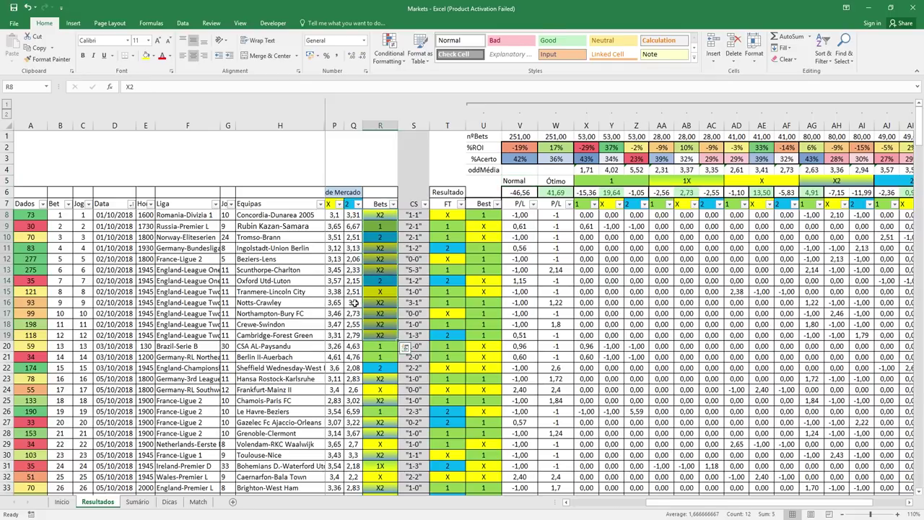
click(531, 192)
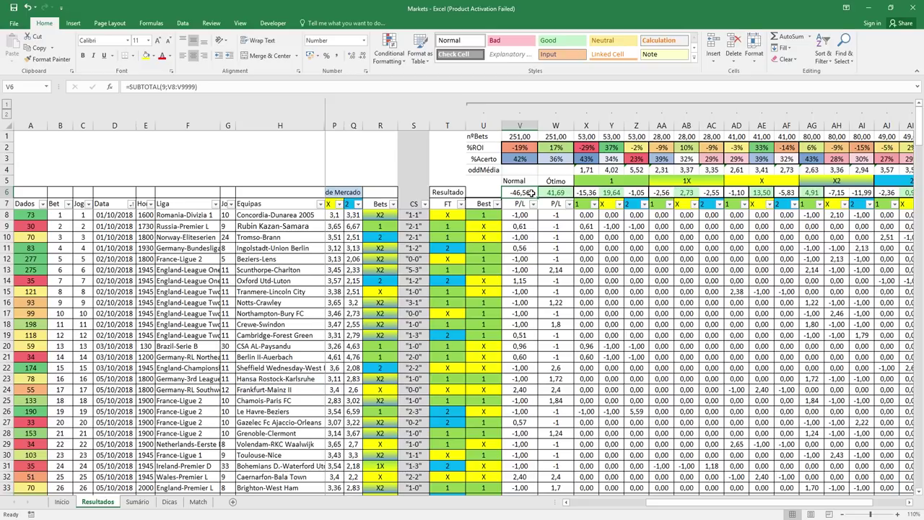
Bring the remaining P/L columns into view and inspect the Normal column's entries, total and %Acerto formula
click(520, 226)
drag(689, 503, 722, 506)
click(448, 258)
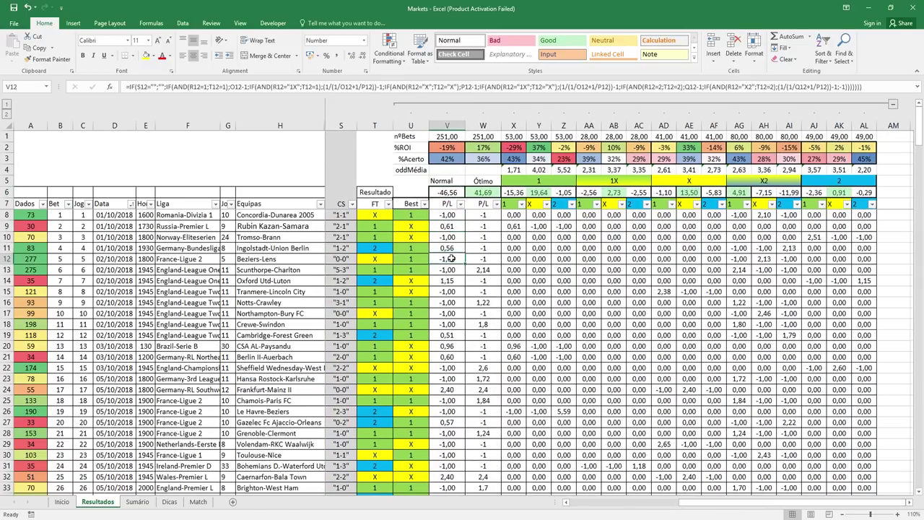
click(447, 193)
click(449, 160)
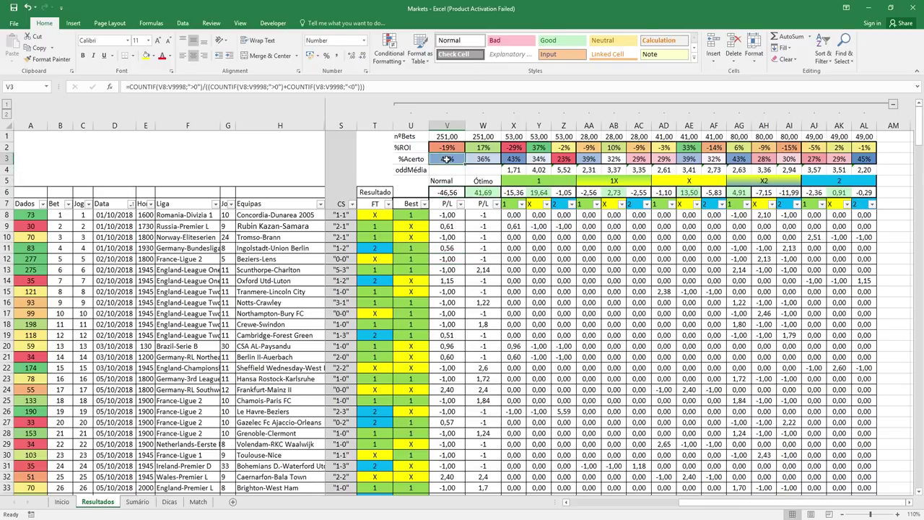
click(155, 146)
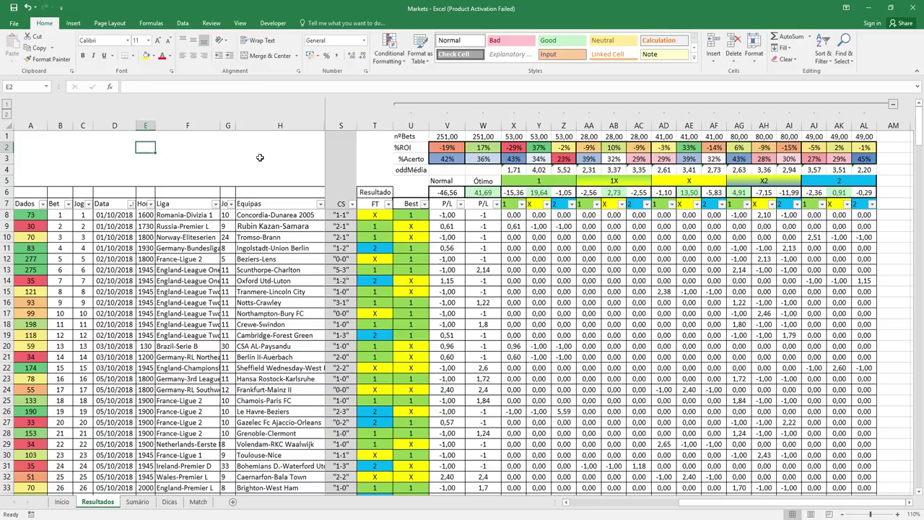
click(260, 157)
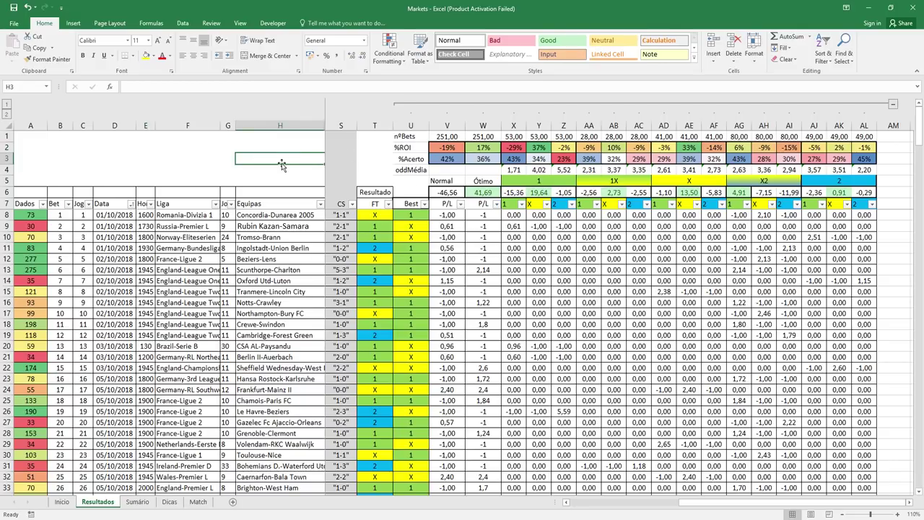
Compare the Normal P/L total in row 6 with individual bet results below it
click(451, 194)
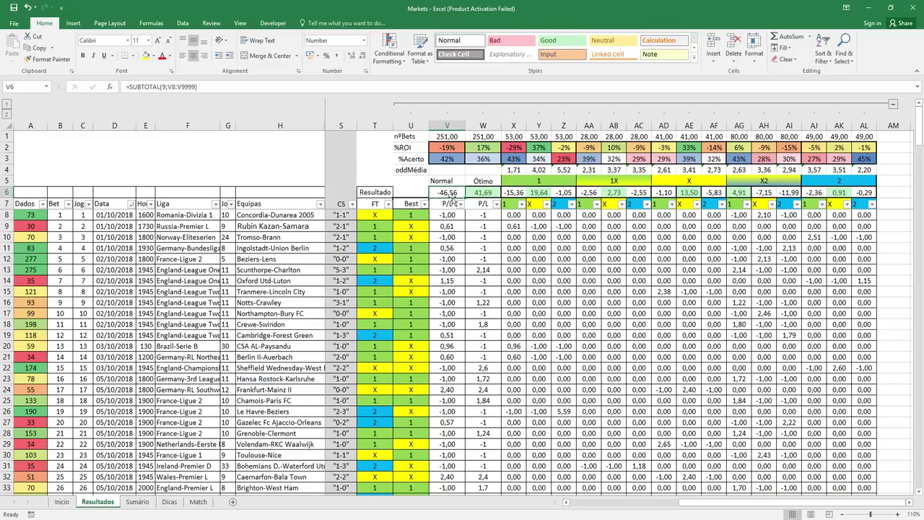
click(438, 238)
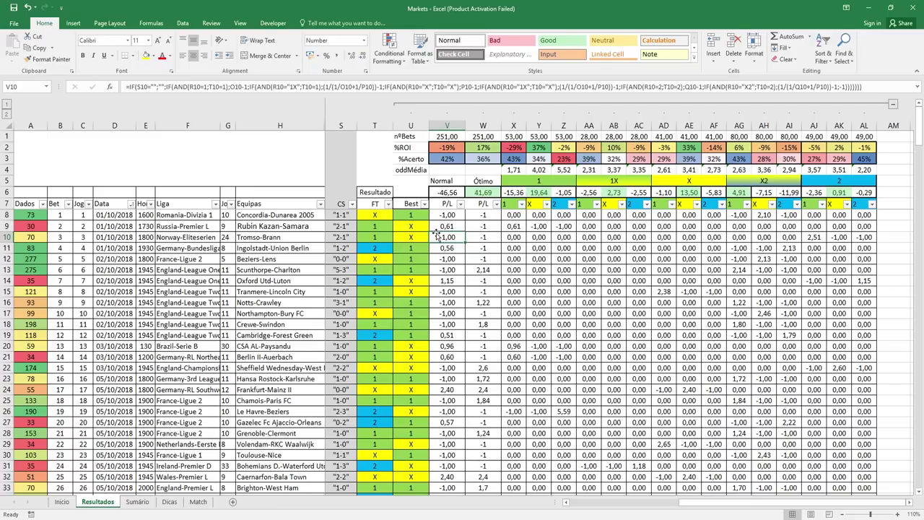
click(447, 194)
click(450, 267)
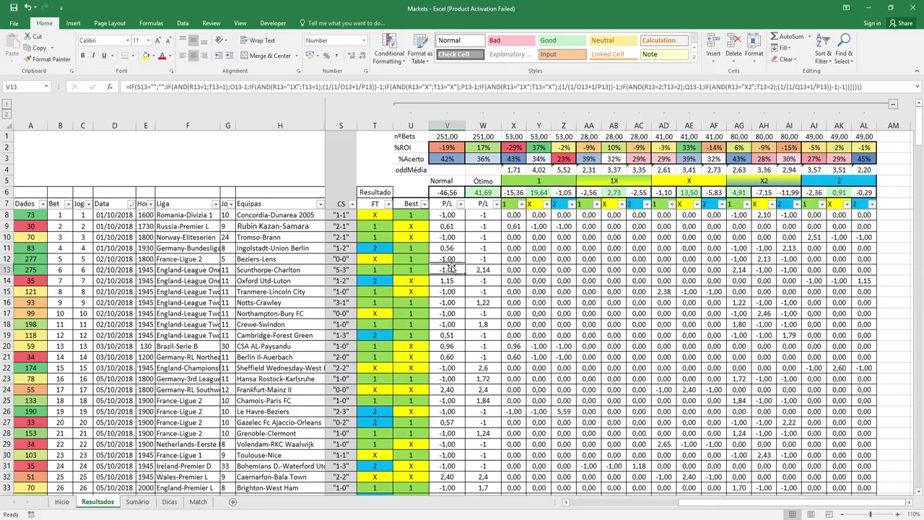
click(446, 193)
Inspect the Ótimo P/L total, the column's first nine entries and its %Acerto formula
click(481, 192)
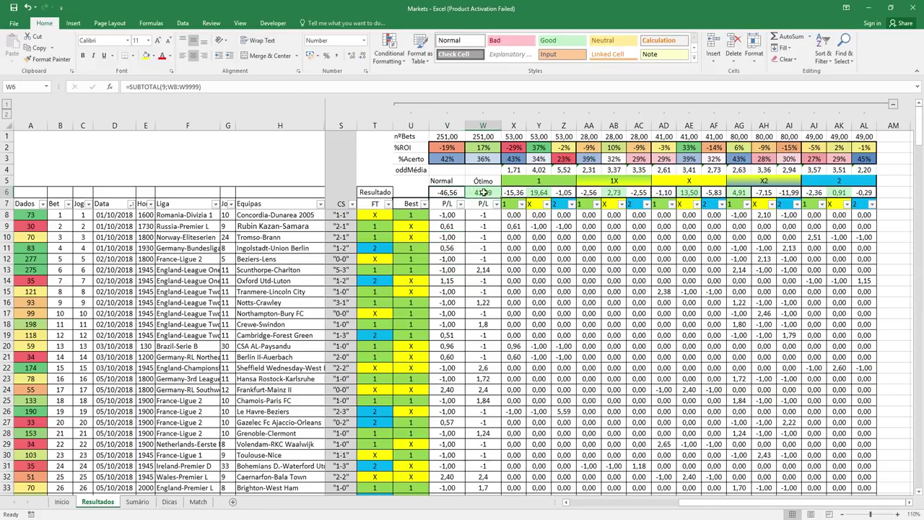
drag(484, 216, 479, 301)
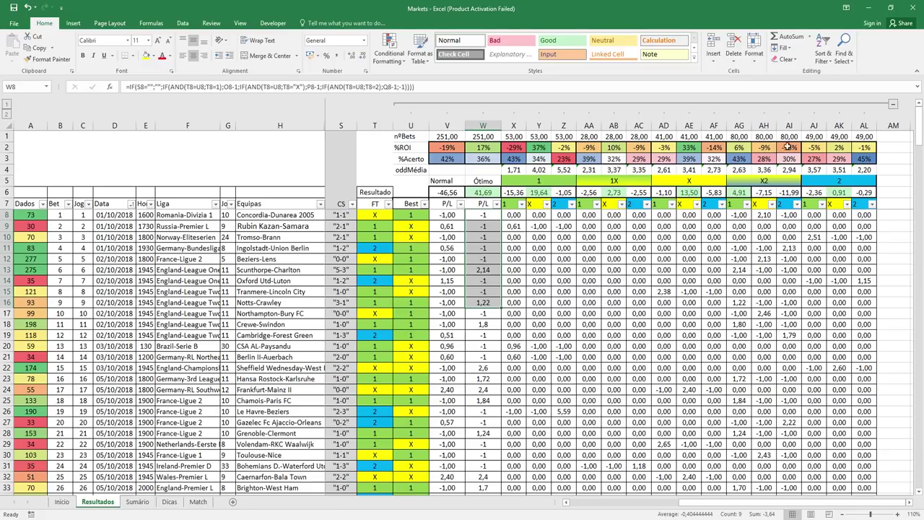
click(489, 158)
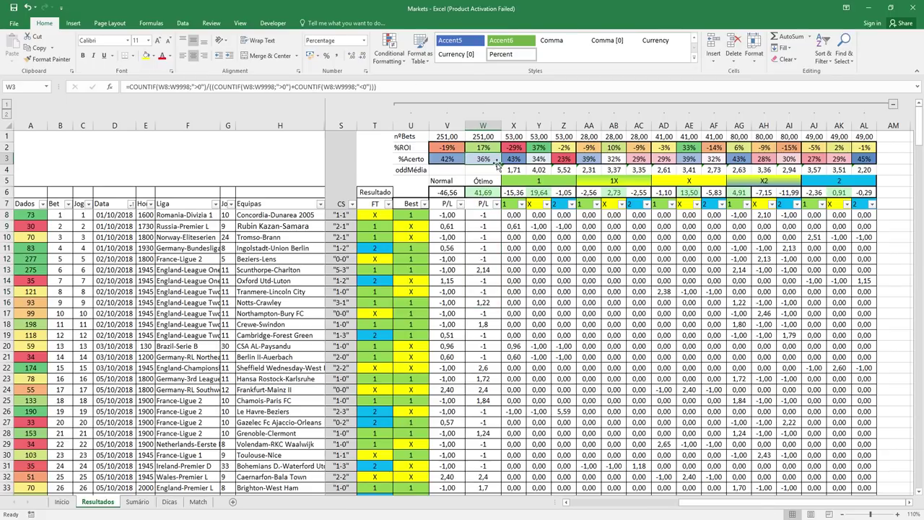
click(484, 193)
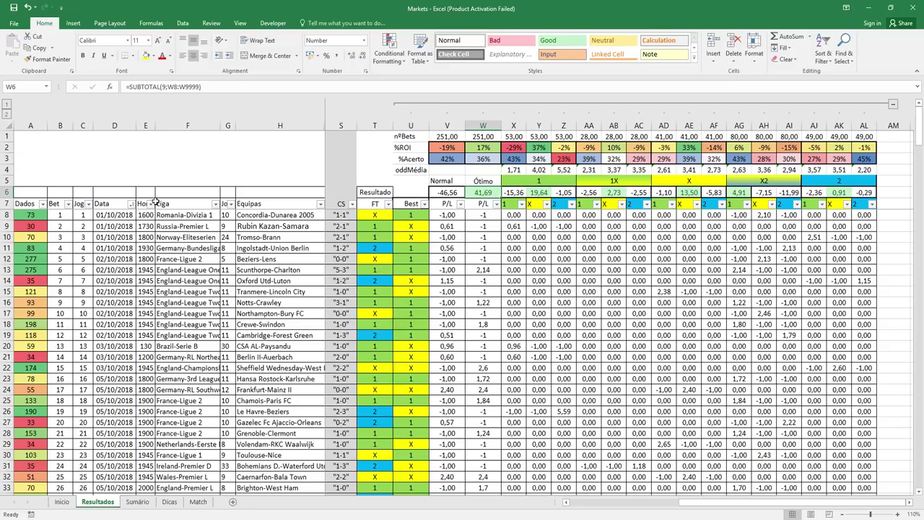
Examine how the Ótimo column's %ROI is derived from its nºBets count and P/L total
click(498, 137)
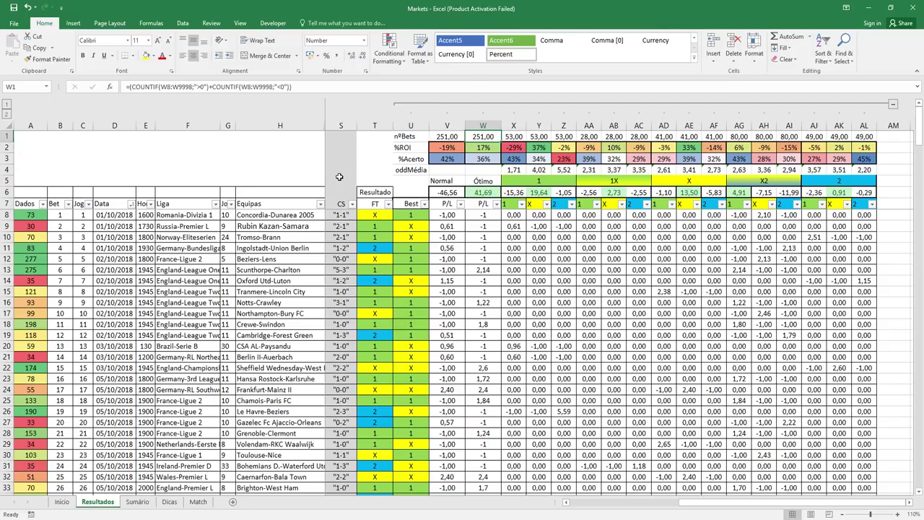
click(481, 151)
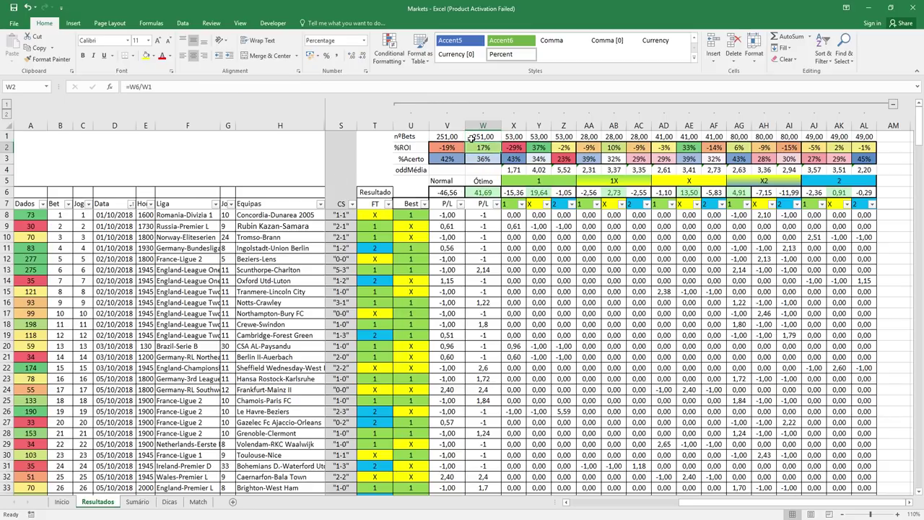
click(290, 149)
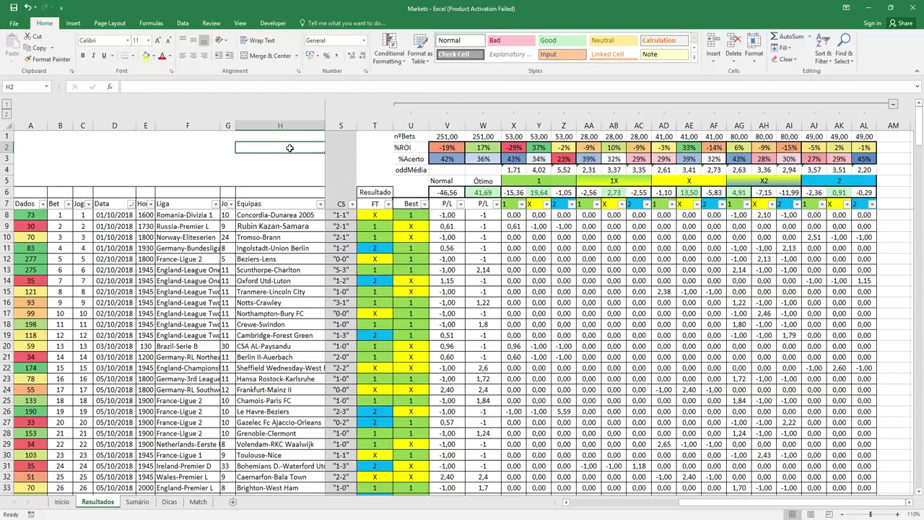
click(491, 147)
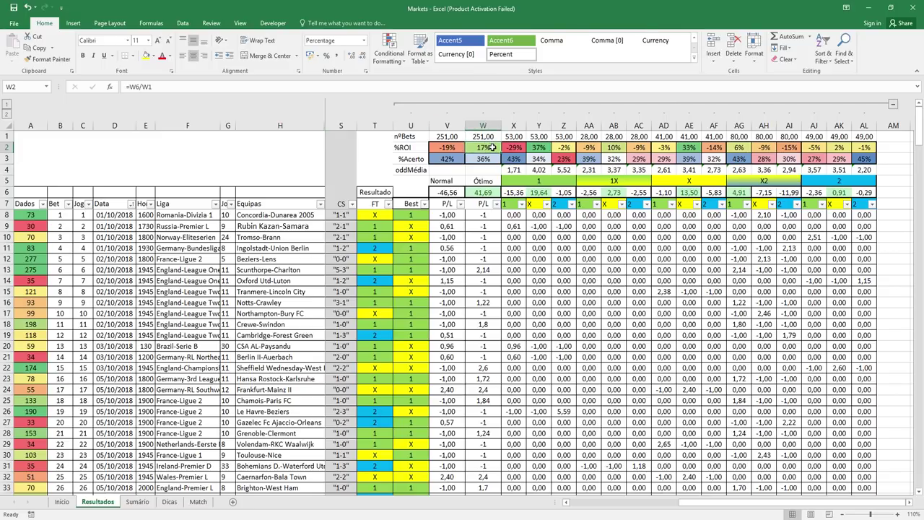
click(491, 136)
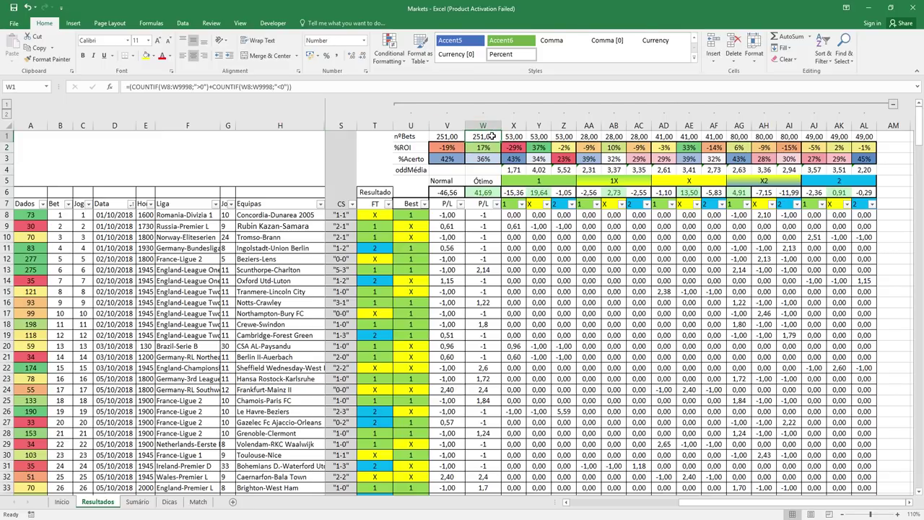
click(489, 194)
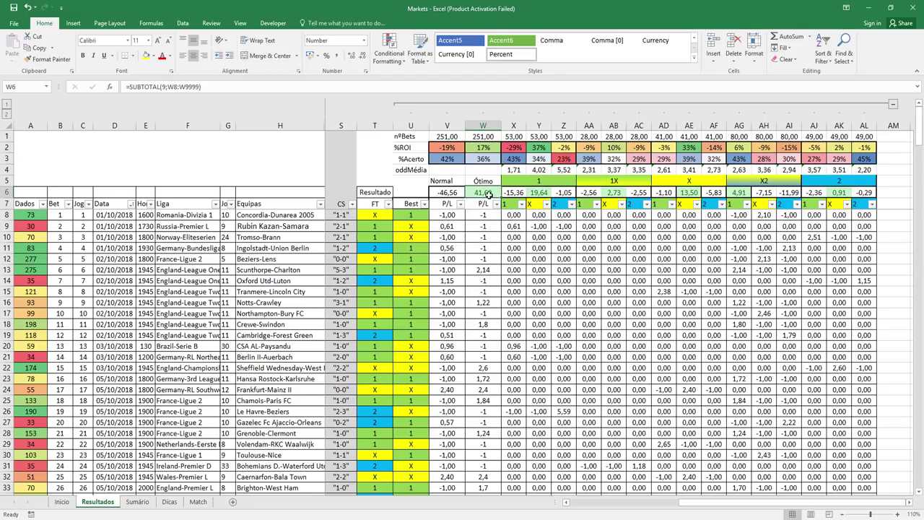
click(310, 161)
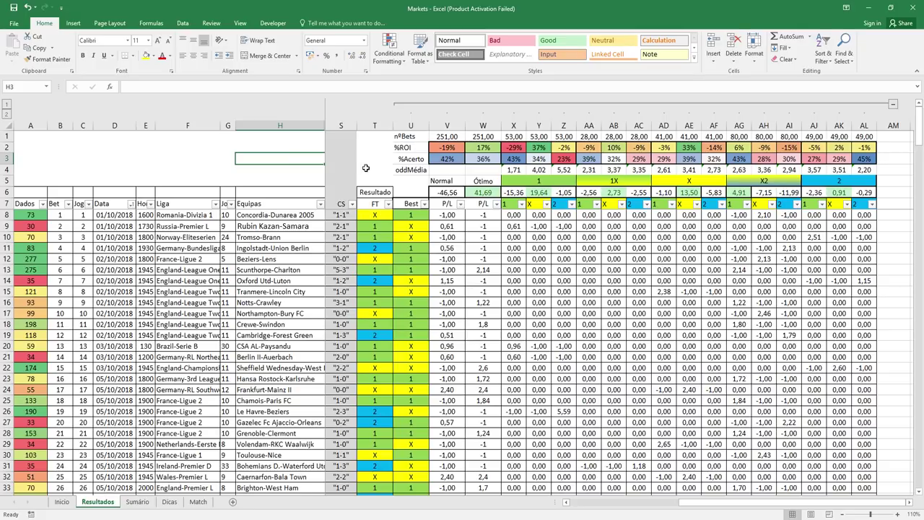
Look over the bet-type headings 1 to 2 in row 5 and inspect the 1, X and 2 totals under heading 1
drag(510, 178, 867, 180)
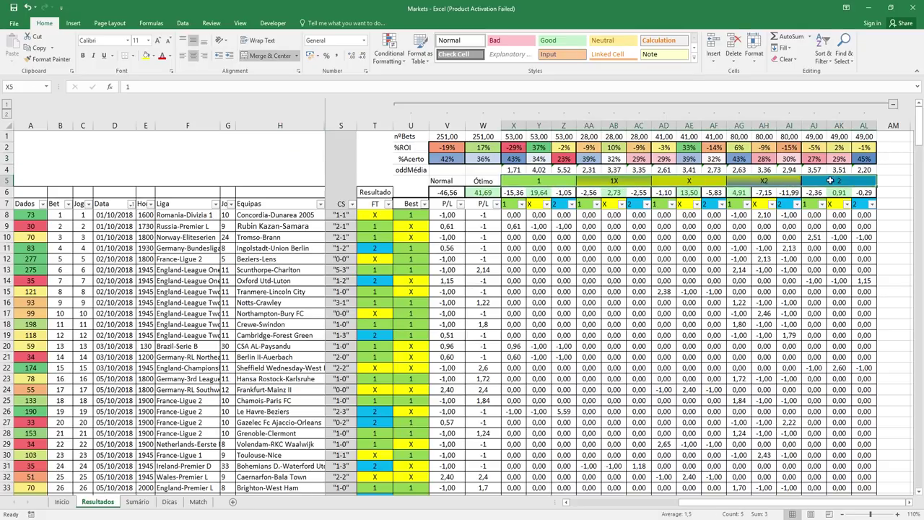
click(548, 182)
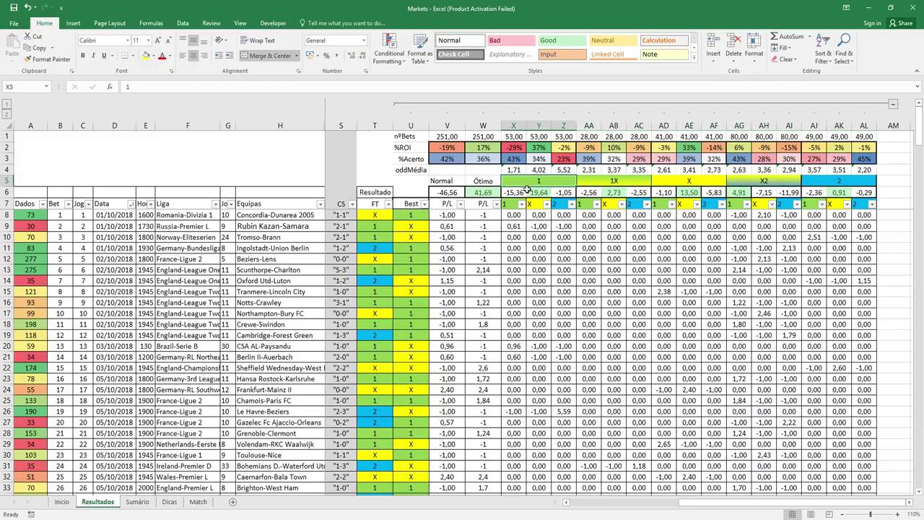
click(517, 191)
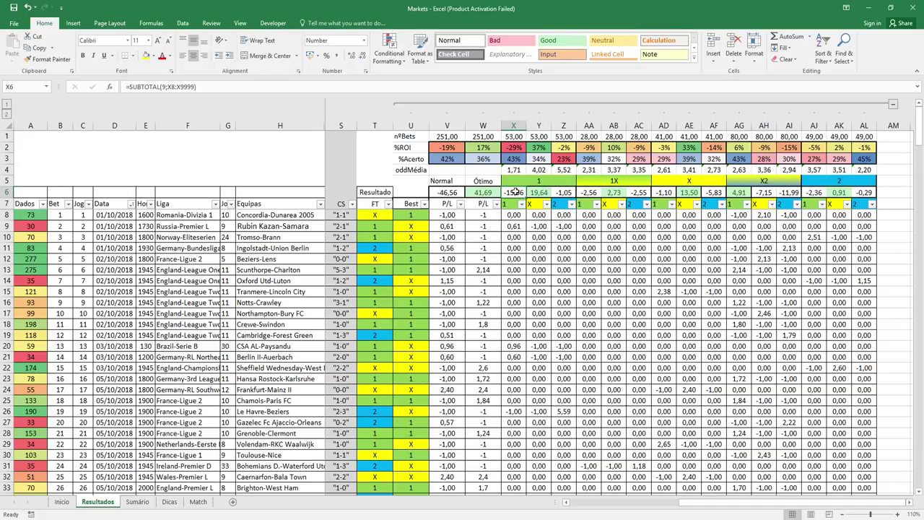
click(539, 193)
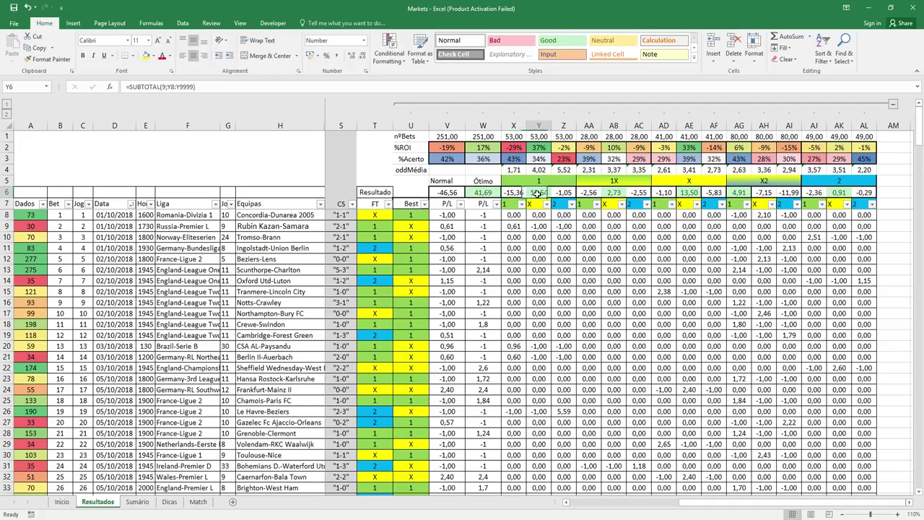
click(538, 183)
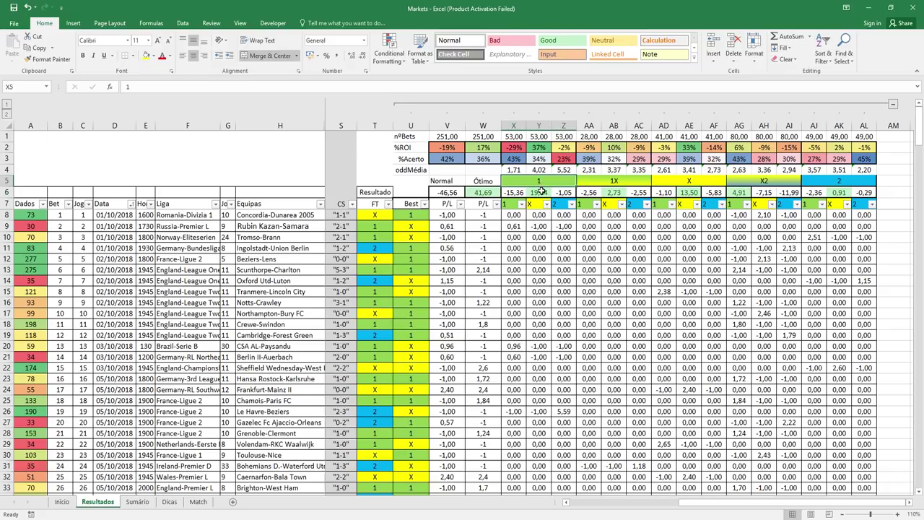
click(541, 192)
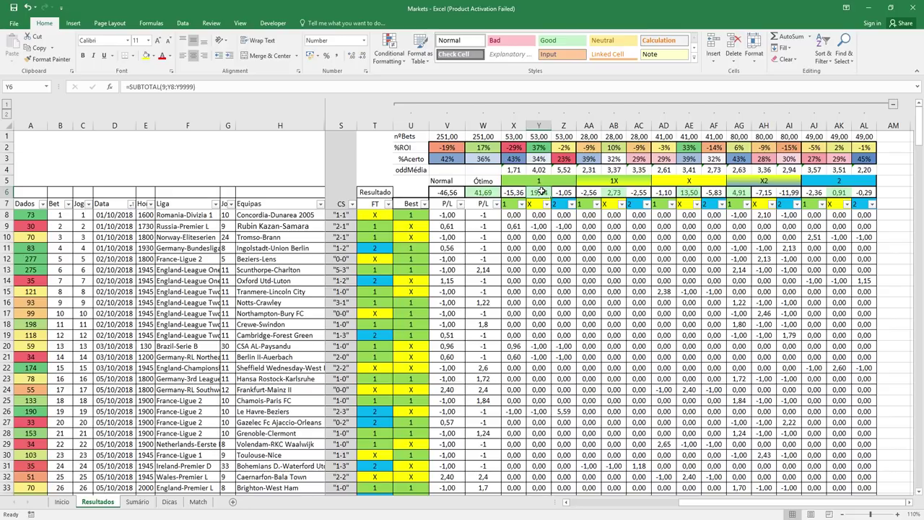
click(564, 192)
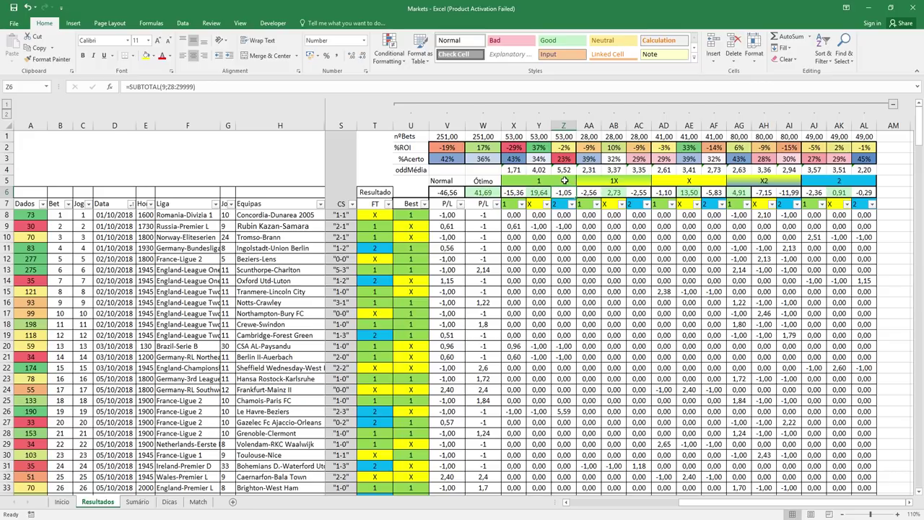
click(542, 189)
click(542, 181)
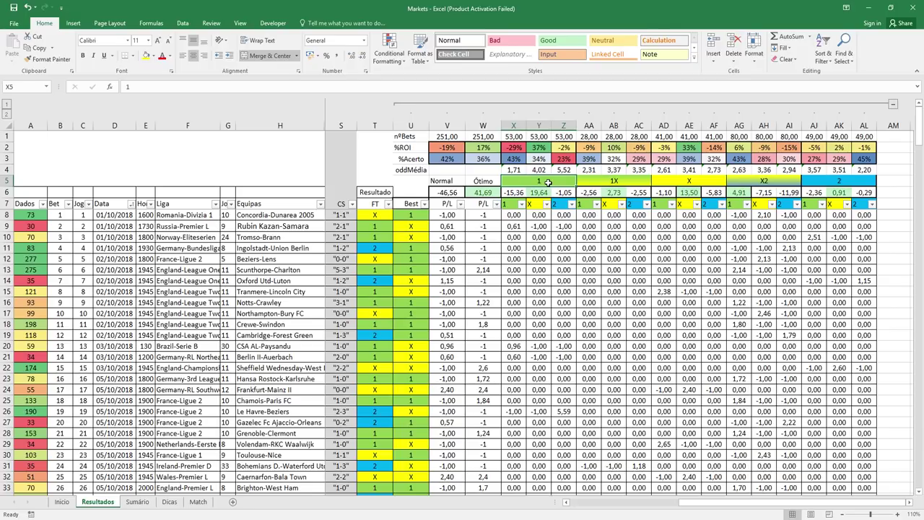
Inspect the %Acerto, oddMédia and P/L total in column X of bet type 1
click(513, 159)
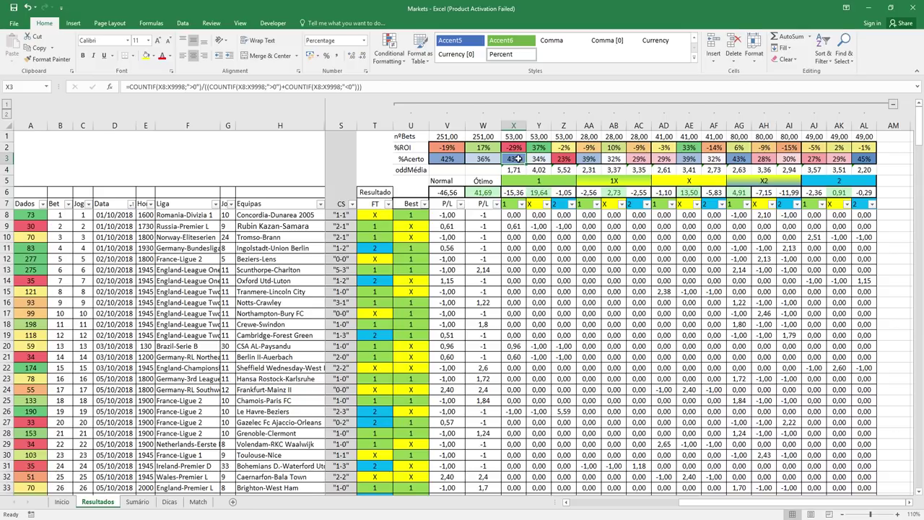
click(515, 170)
click(515, 180)
click(514, 192)
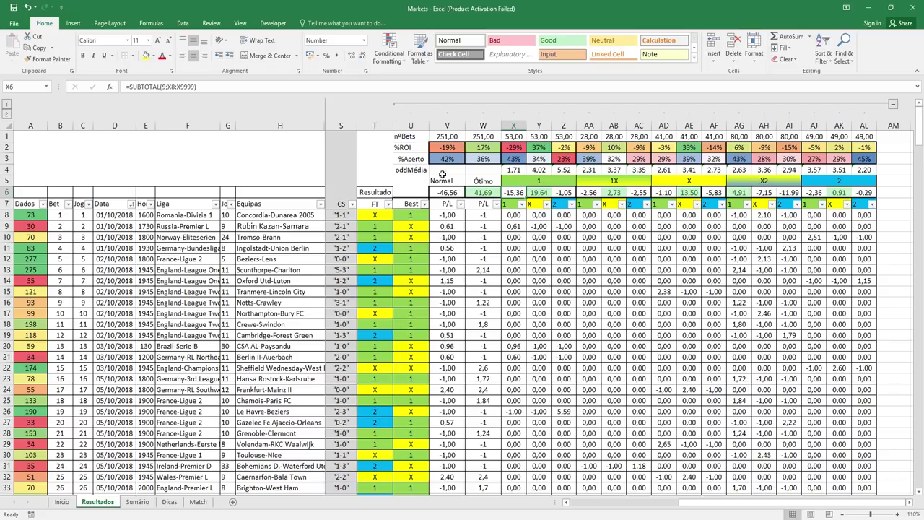
Calculate =1/X4 as a percentage in cell H4 and compare it with the oddMédia and %Acerto in column X
click(296, 161)
click(280, 167)
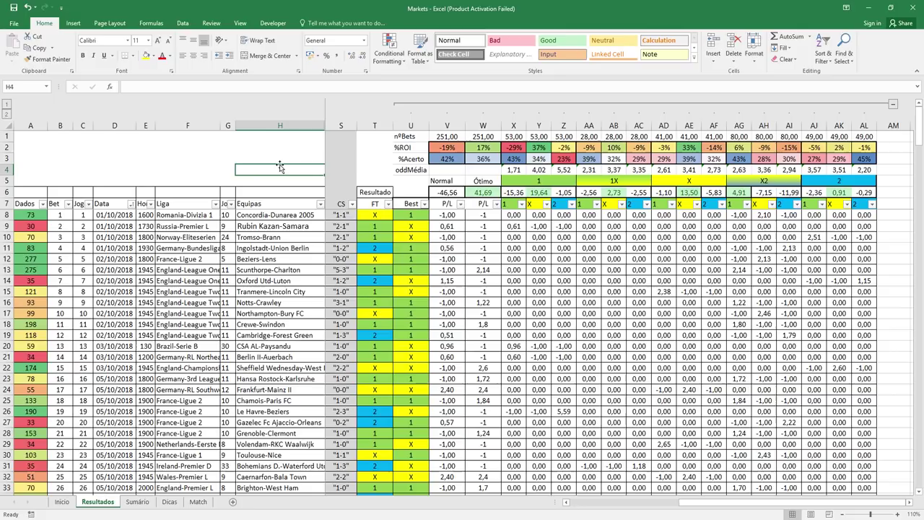
text(=1/)
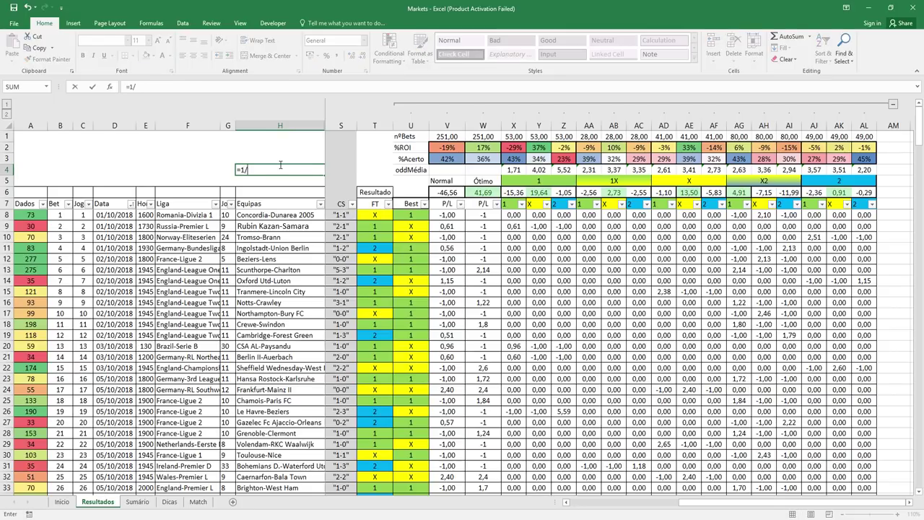
click(515, 170)
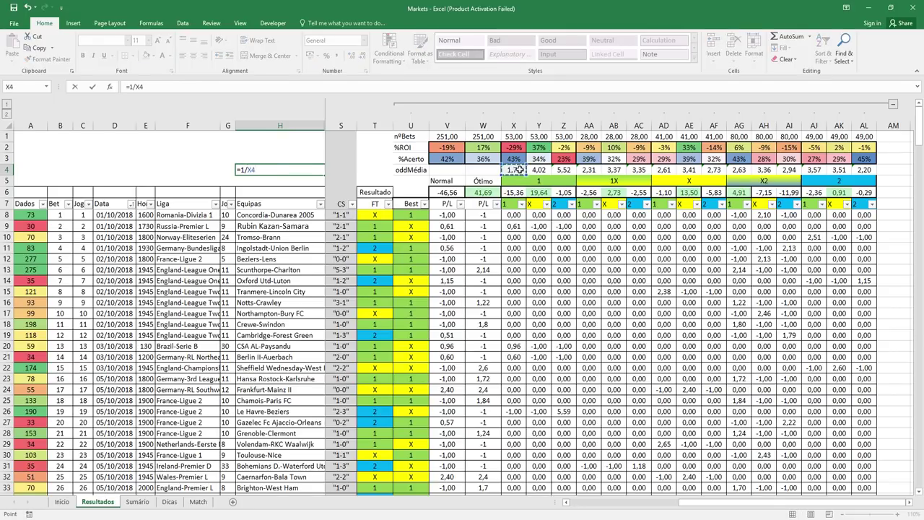
key(Return)
click(288, 169)
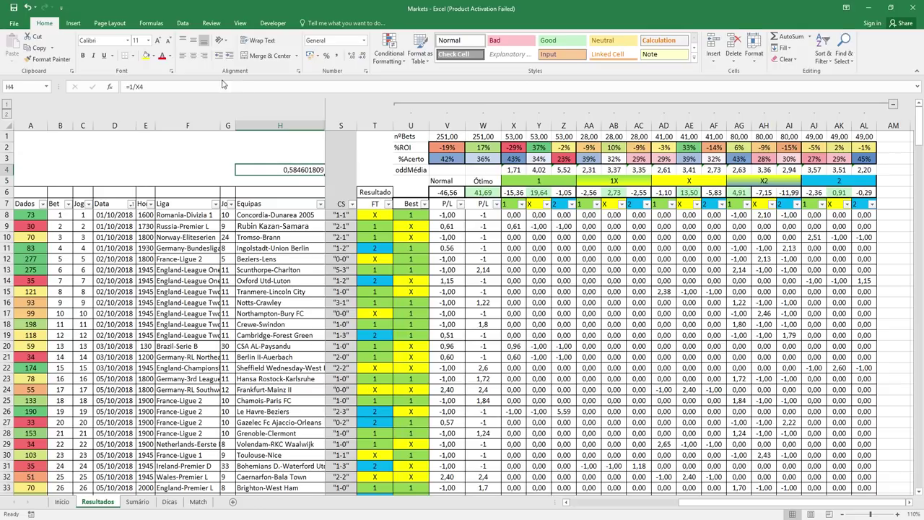
click(326, 55)
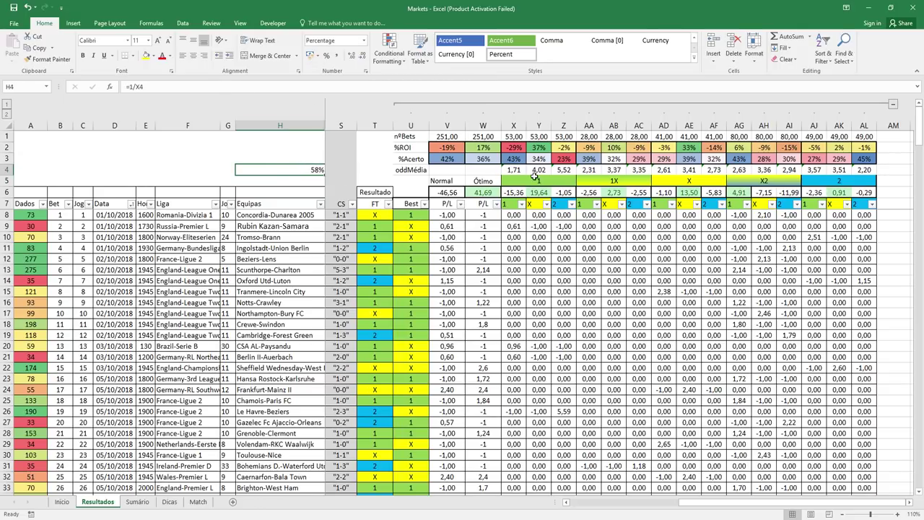
click(514, 169)
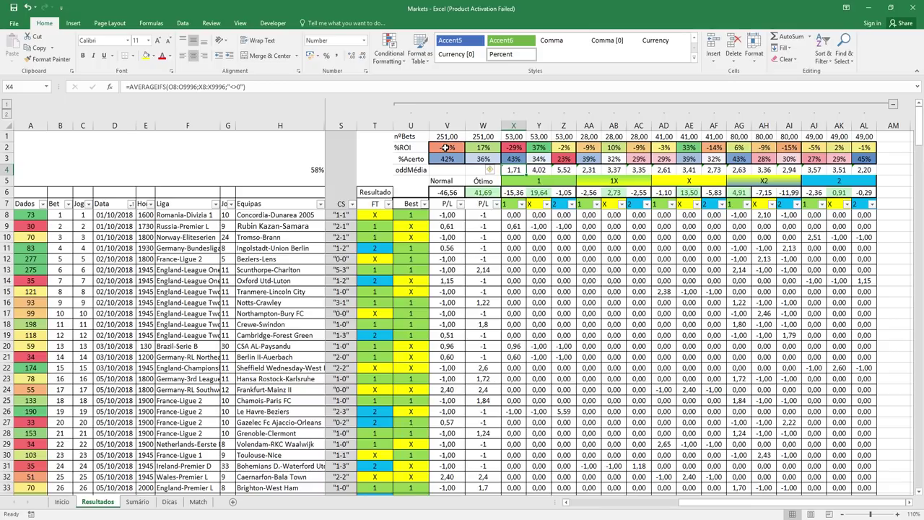
click(519, 161)
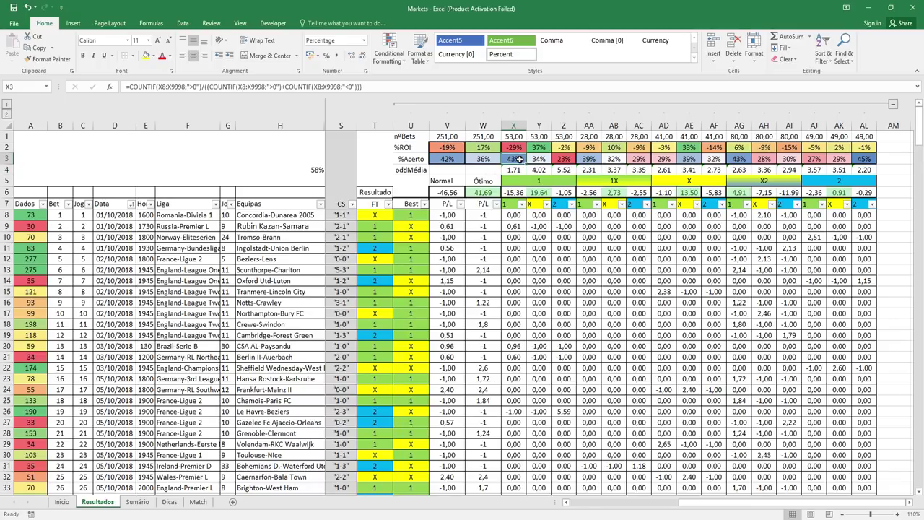
Clear the implied-probability calculation from cell H4 and go to the bet type 1 heading in row 5
click(312, 170)
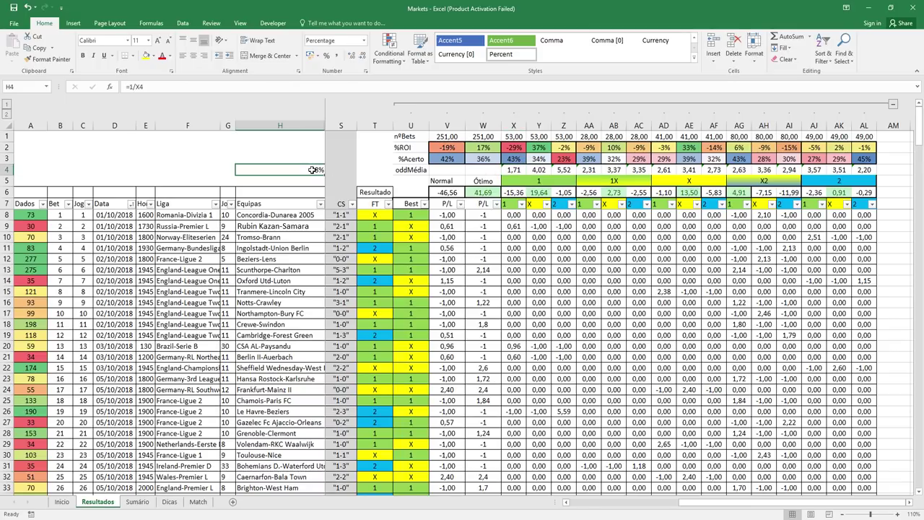
key(Delete)
click(553, 181)
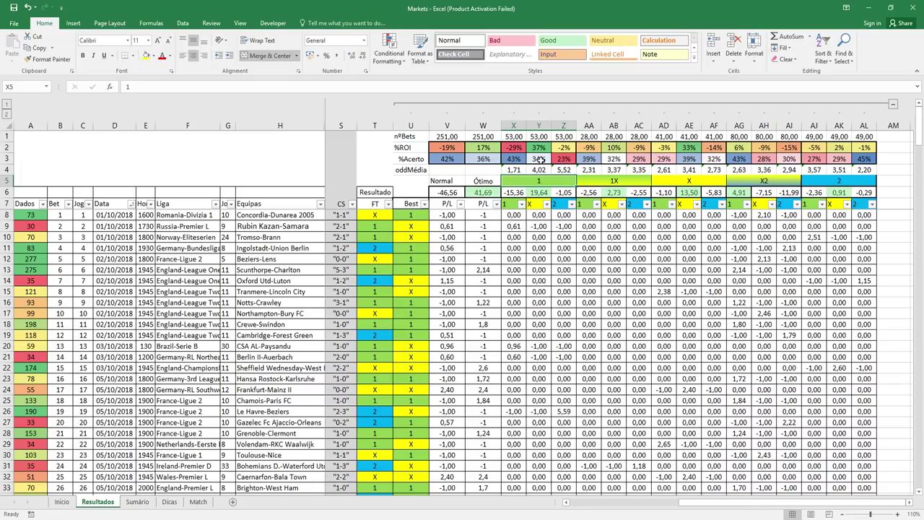
Inspect the %Acerto, oddMédia, P/L total, nºBets and %ROI in column Y, the X outcome of bet type 1
click(541, 160)
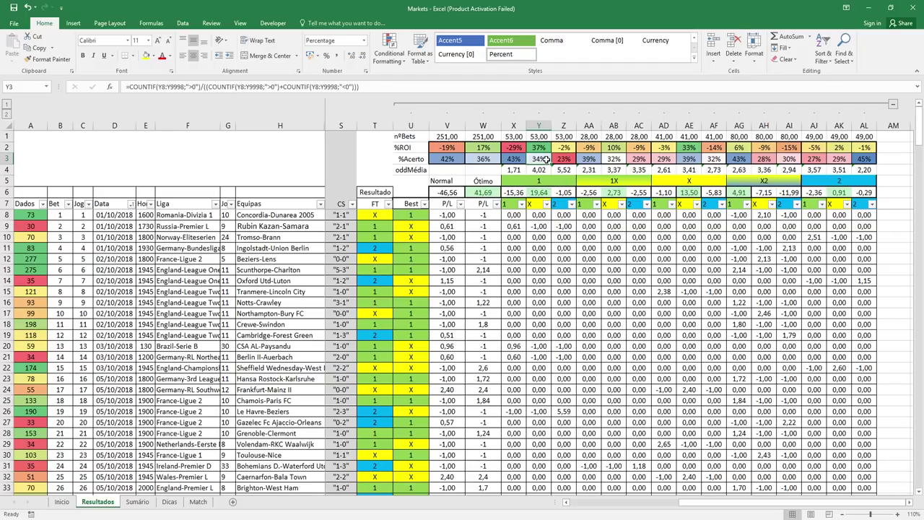
click(548, 169)
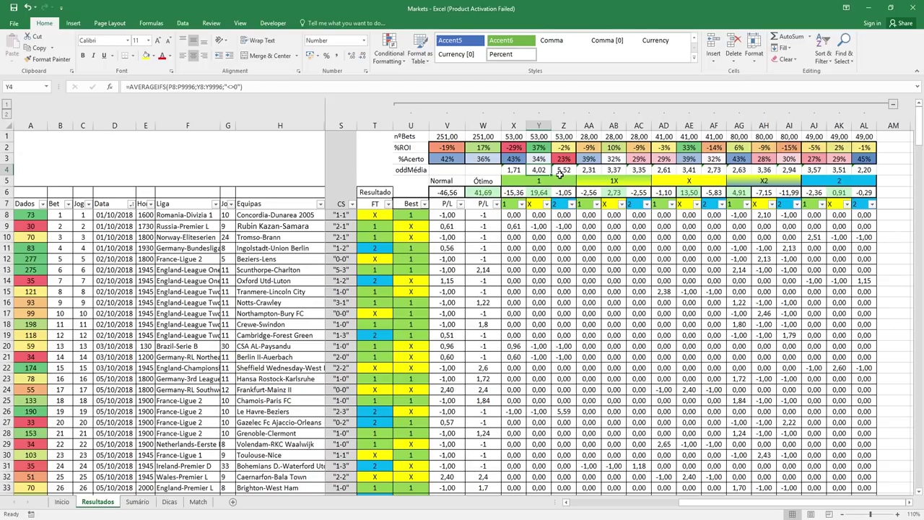
click(539, 192)
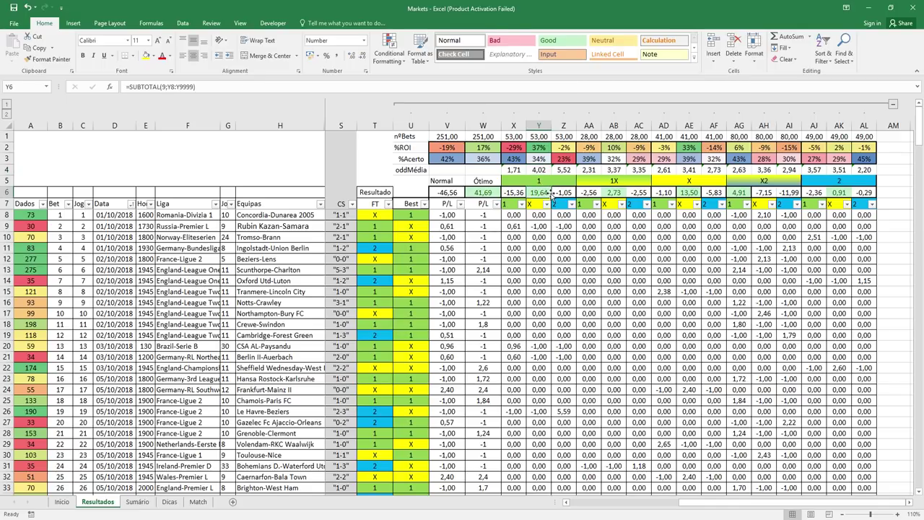
click(543, 135)
click(542, 147)
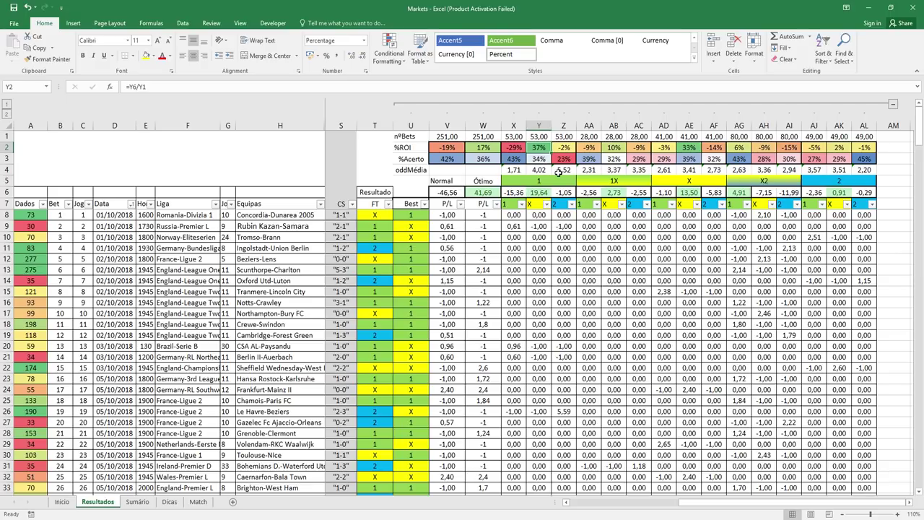
Examine the oddMédia and P/L total in column Z of bet type 1 and compare its average odds with column X
click(565, 169)
click(565, 189)
click(566, 171)
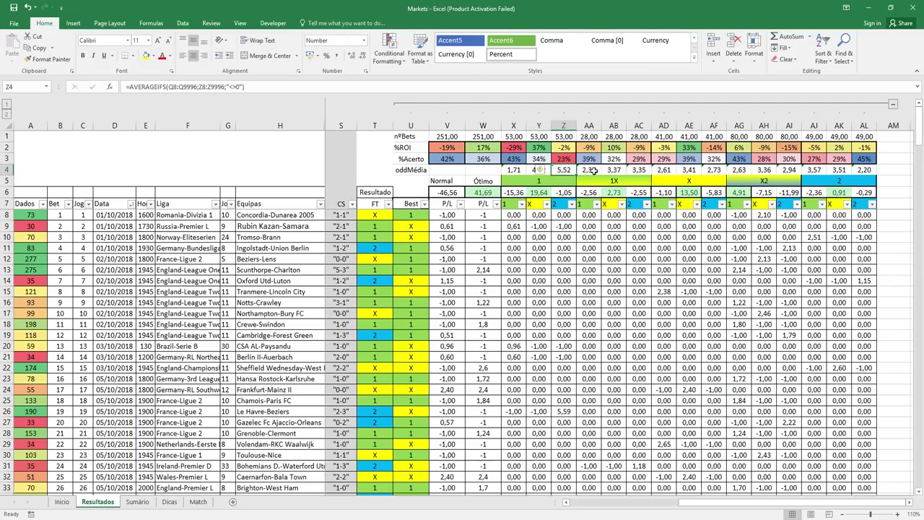
click(569, 192)
click(569, 173)
click(569, 192)
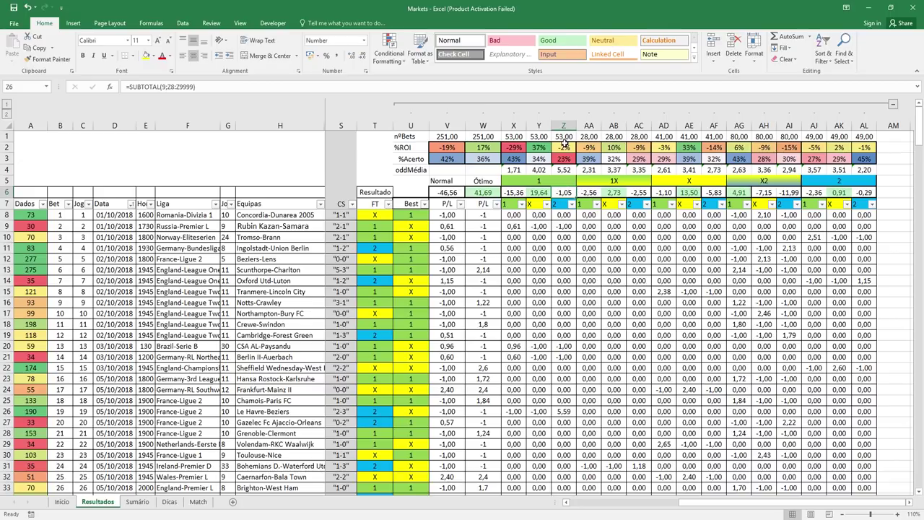
click(568, 171)
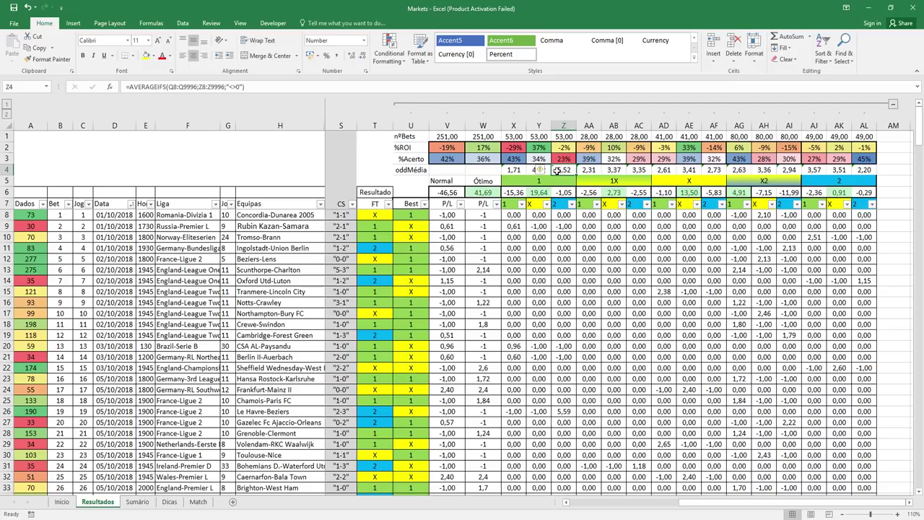
click(514, 171)
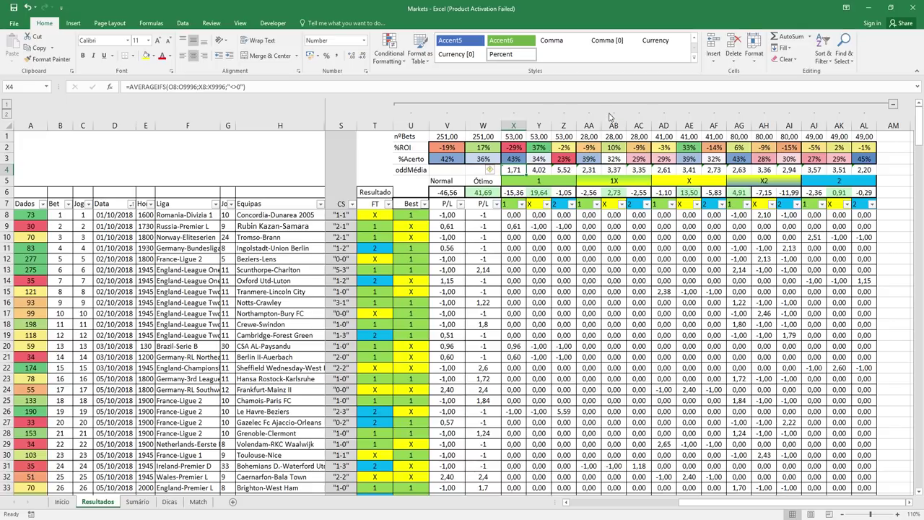
Review bet type 1X by checking the oddMédia of outcome 1 and the combined %Acerto of outcomes 1 and X
click(604, 177)
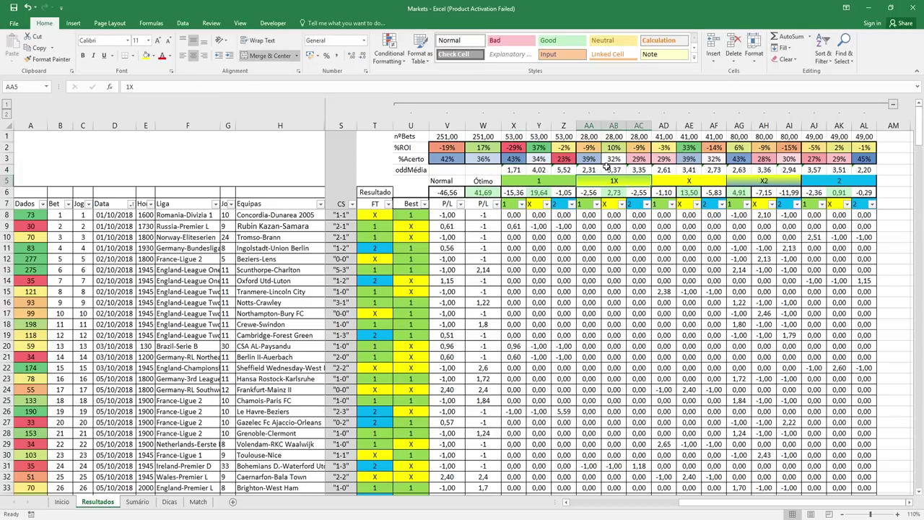
click(598, 169)
drag(588, 158, 613, 158)
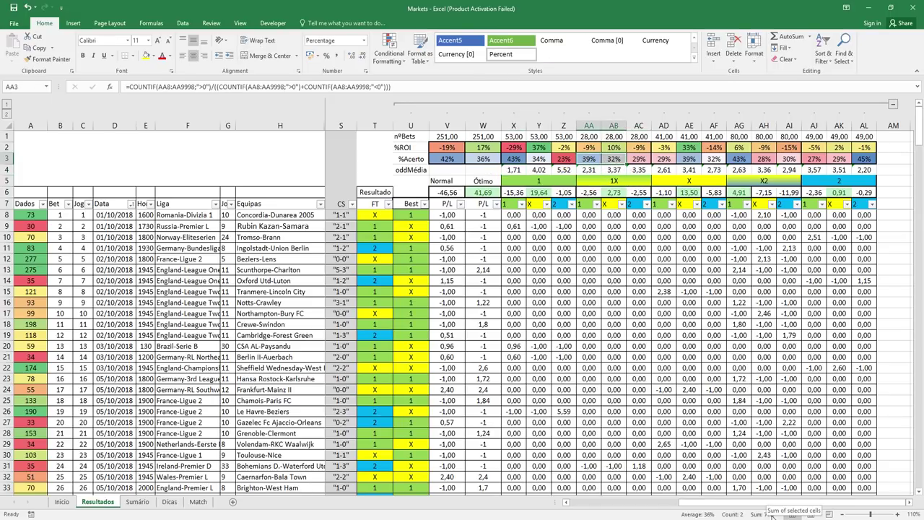
click(613, 158)
click(591, 170)
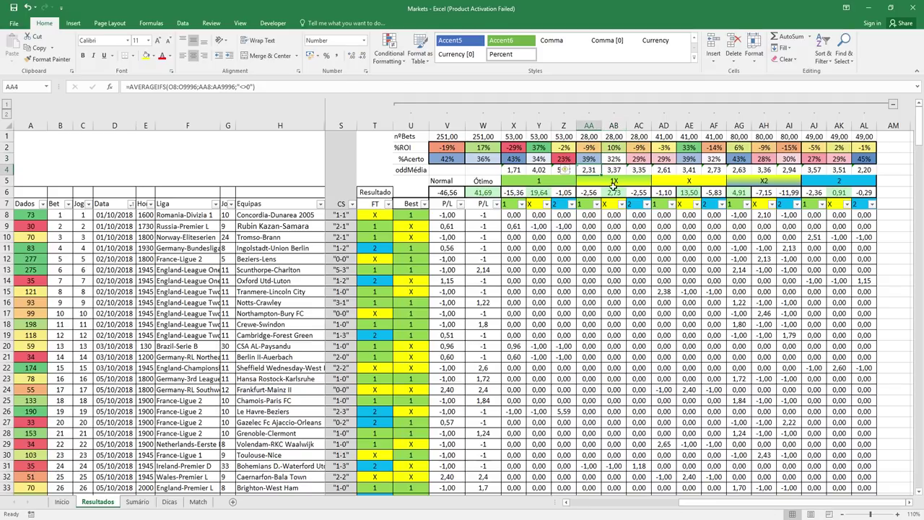
Compare the P/L total with the nºBets count in column AB, the X outcome of bet type 1X
click(618, 192)
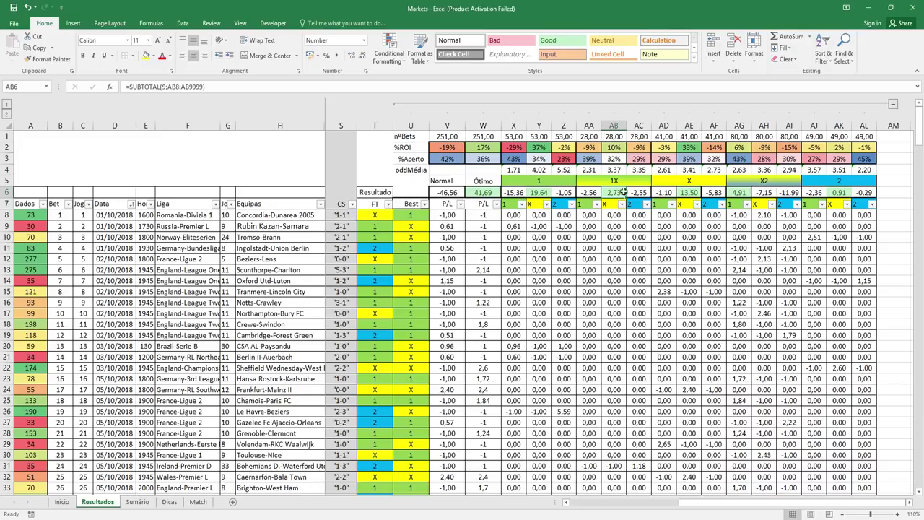
click(614, 137)
click(620, 191)
click(614, 137)
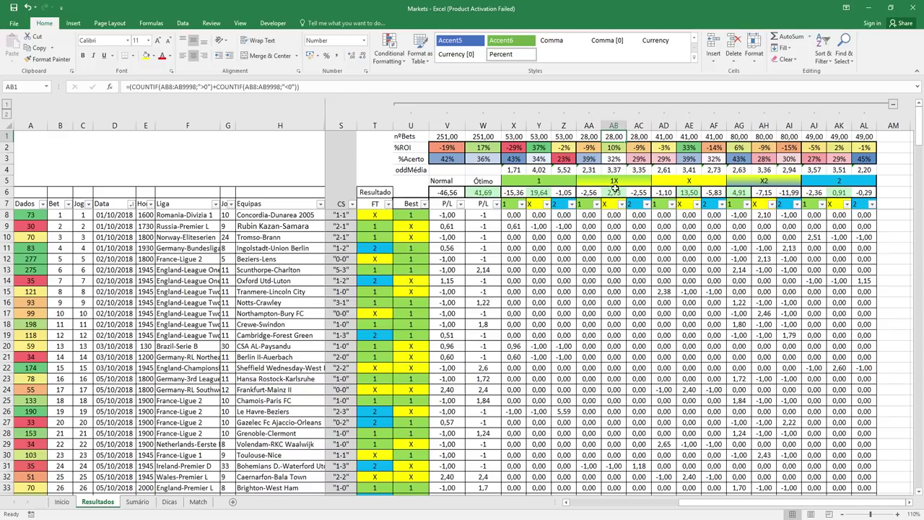
click(615, 192)
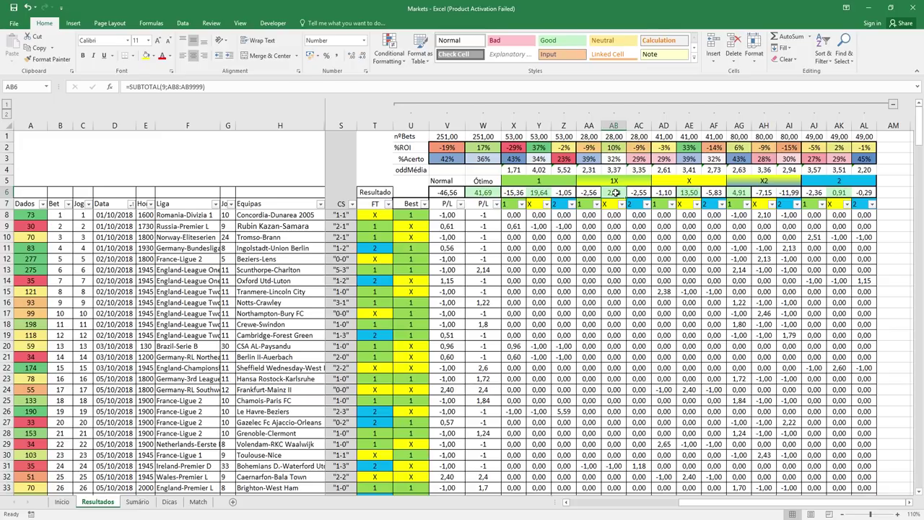
Compare outcomes 1 and X of bet type 1X by their %Acerto, average odds, nºBets and P/L totals
click(596, 159)
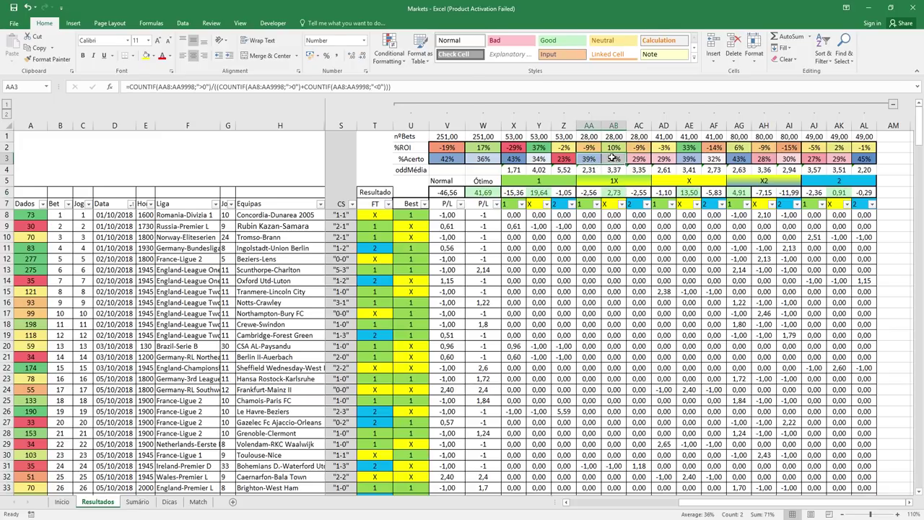
click(590, 174)
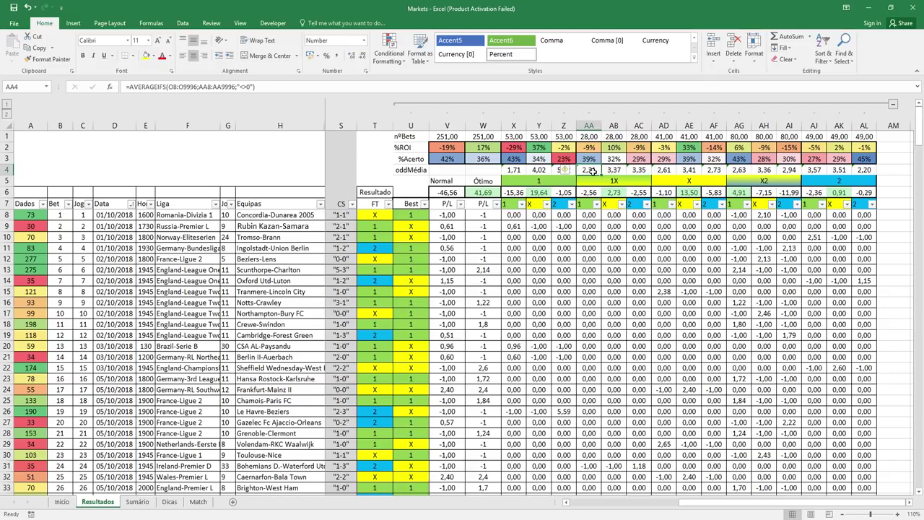
click(612, 159)
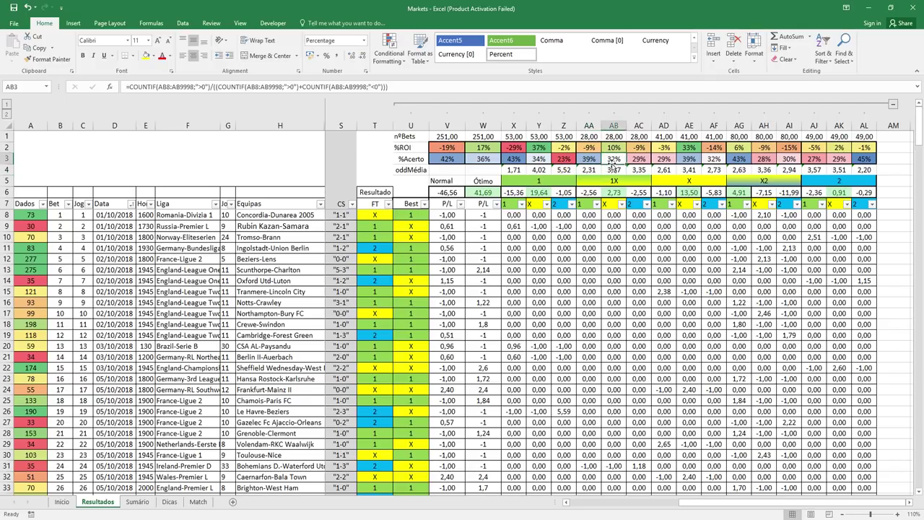
click(614, 193)
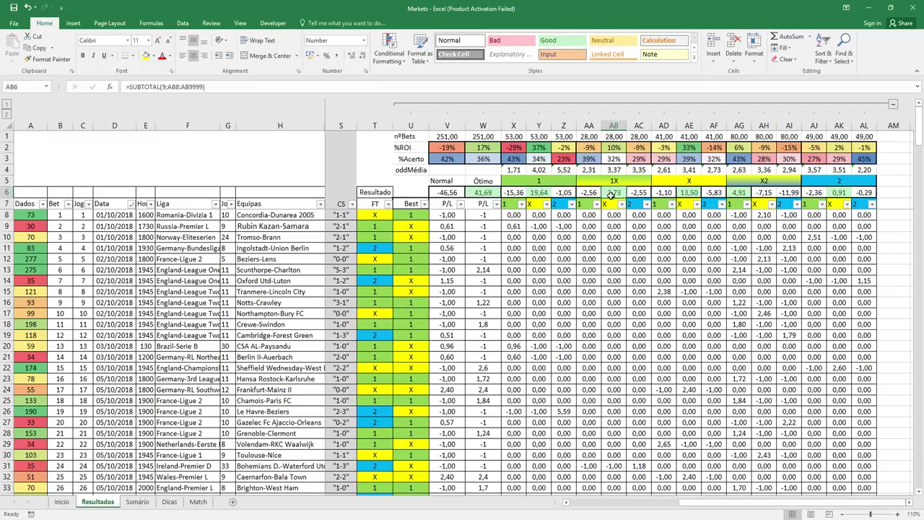
drag(588, 136, 614, 136)
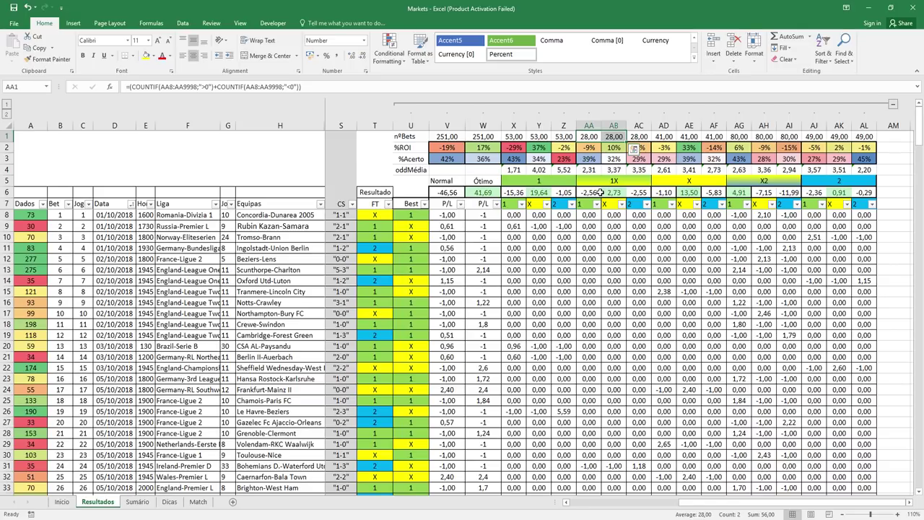
drag(600, 192, 614, 193)
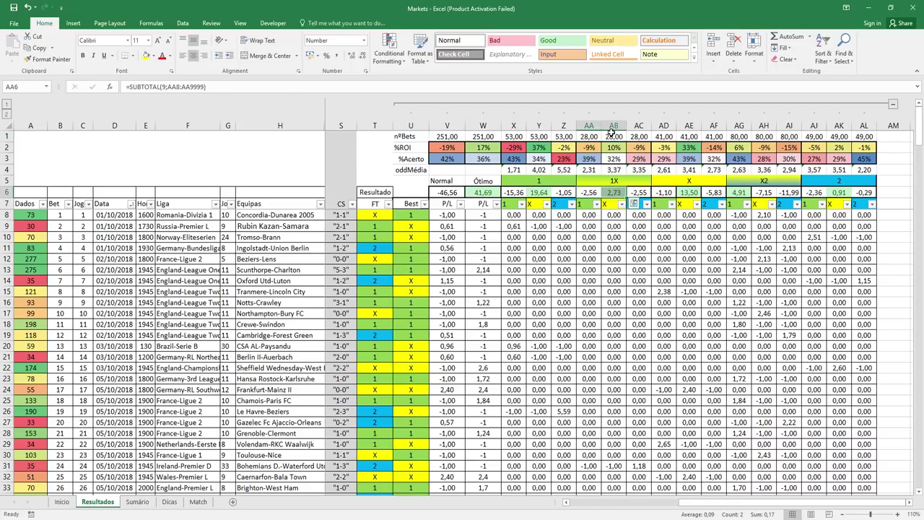
Inspect the %Acerto, %ROI and P/L total in column AB of bet type 1X
click(614, 158)
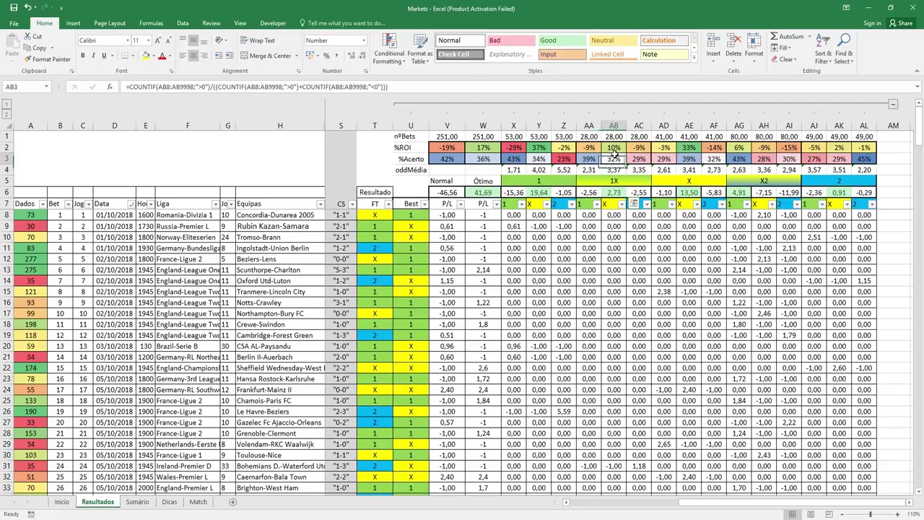
click(615, 147)
double_click(618, 147)
click(614, 192)
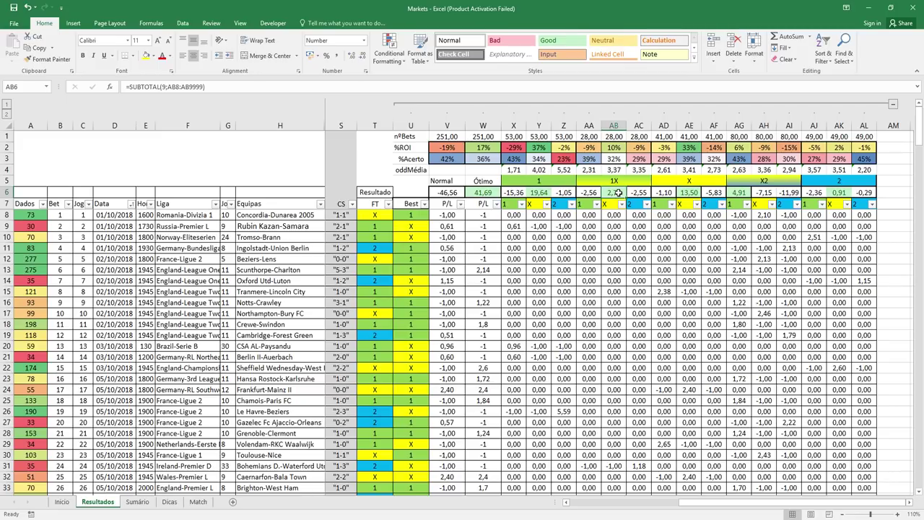
Inspect the P/L total, %Acerto and oddMédia in column AE, the X outcome of bet type X
click(690, 191)
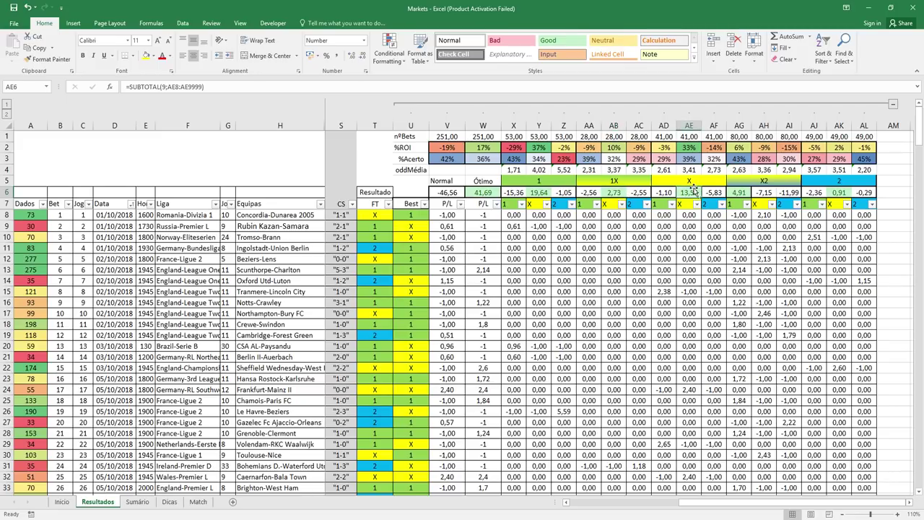
click(695, 158)
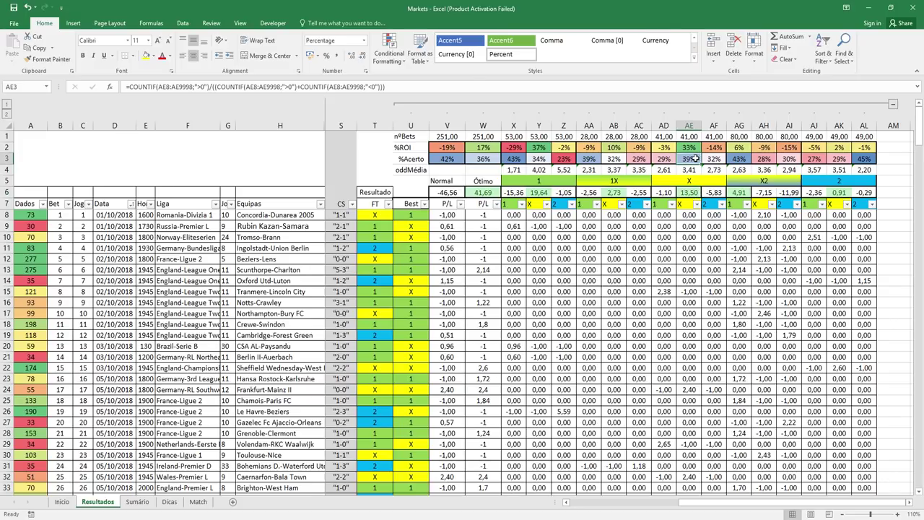
click(692, 194)
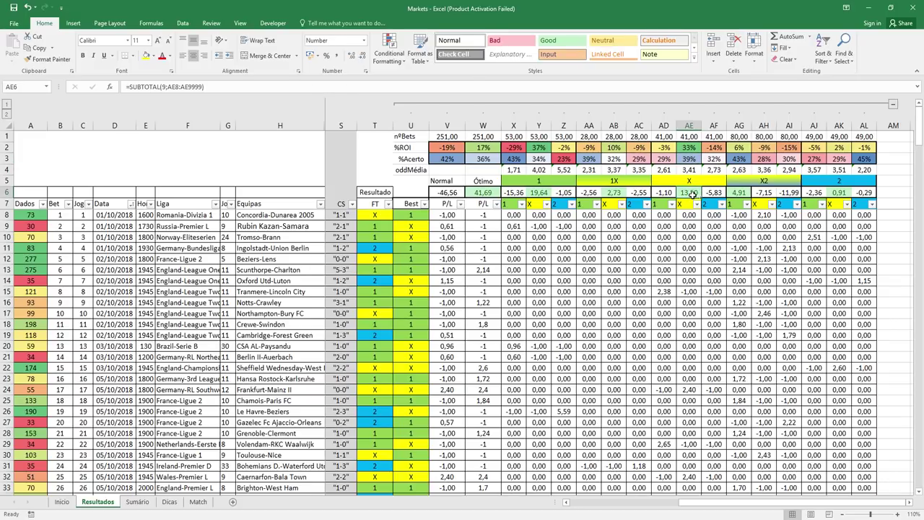
click(689, 159)
click(698, 168)
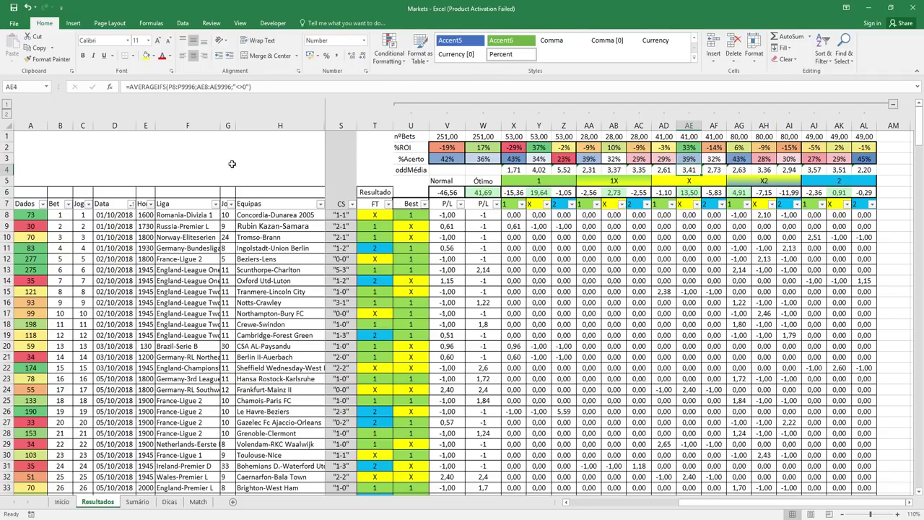
Calculate =1/AE4 as a percentage in cell H3 to check the implied probability, and clear the cell
click(273, 159)
text(=1/)
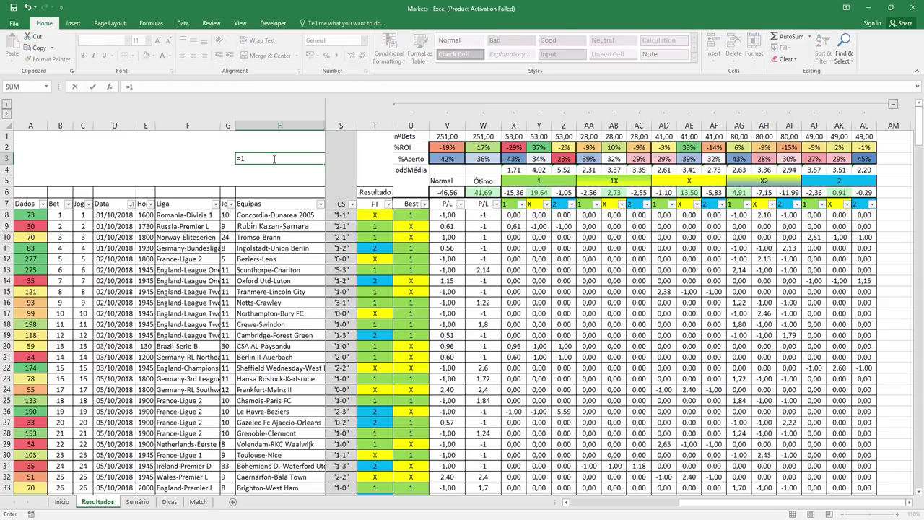
click(689, 169)
key(Return)
click(303, 157)
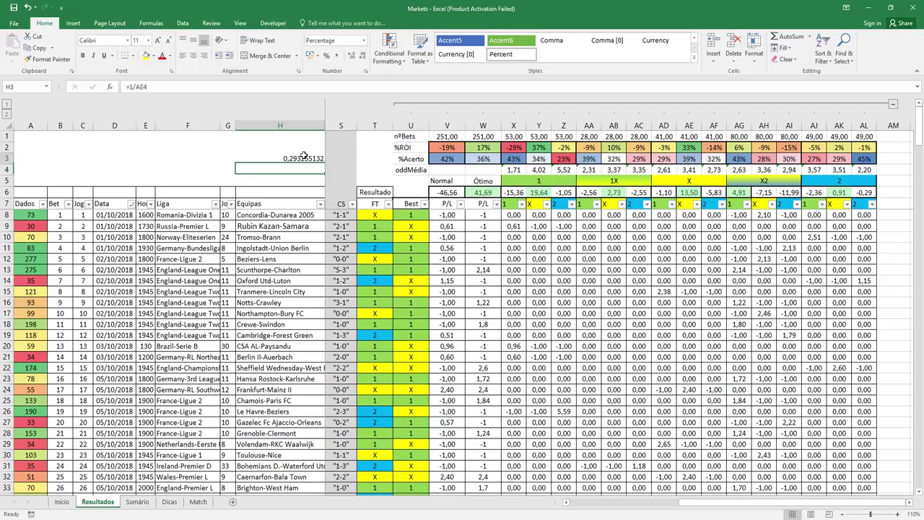
click(327, 56)
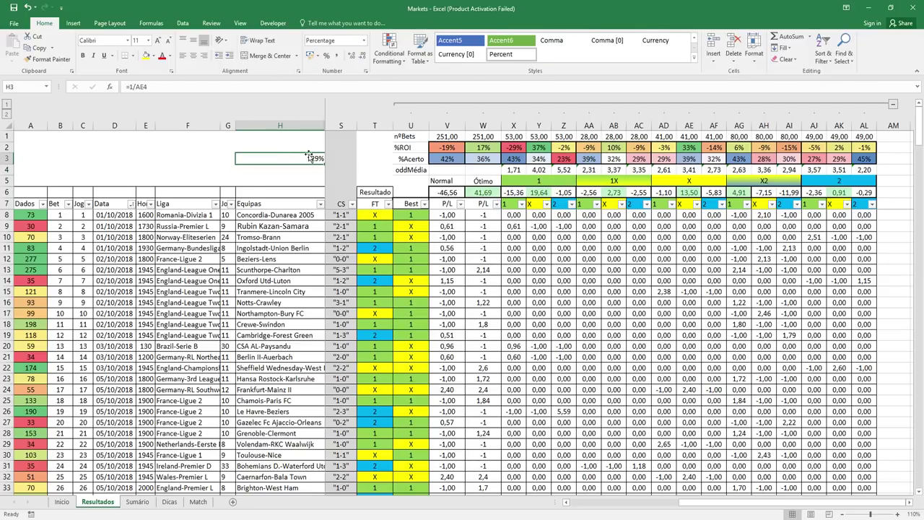
key(Delete)
Examine how the %ROI in column AE is derived from its P/L total and nºBets count
click(692, 193)
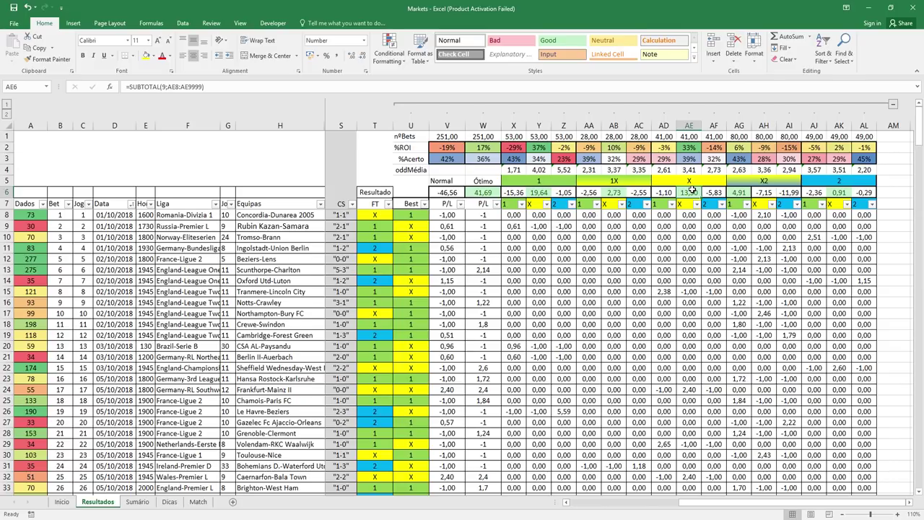
click(690, 137)
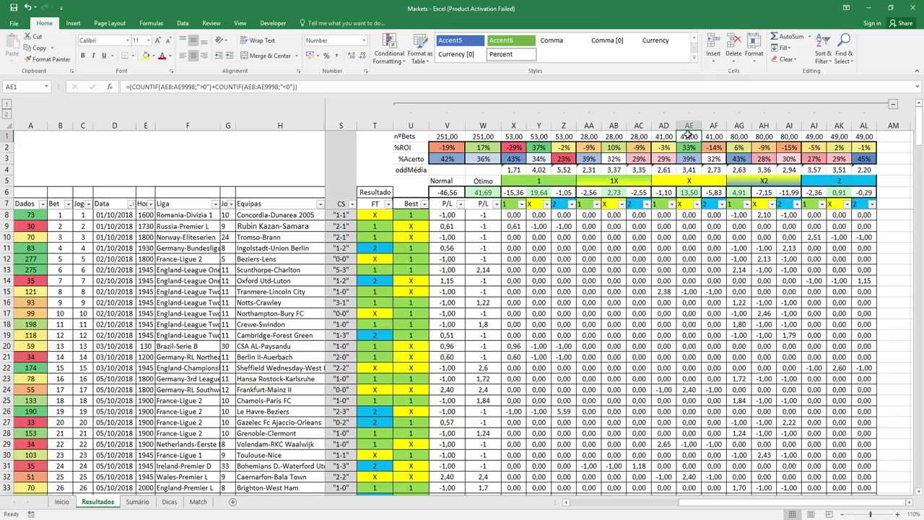
click(695, 147)
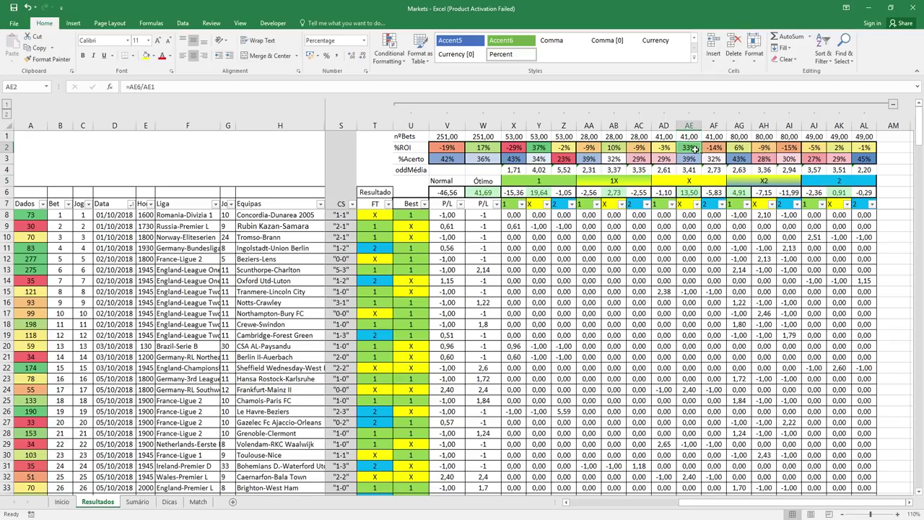
click(691, 193)
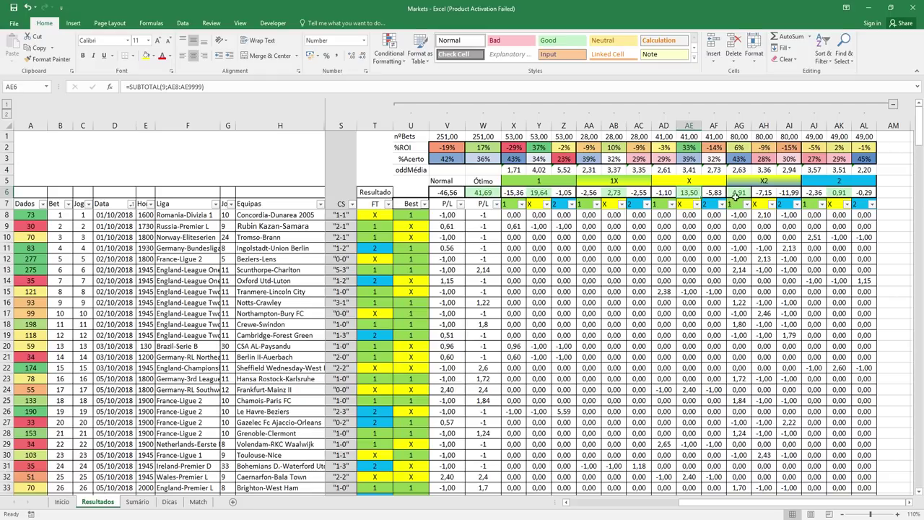
Inspect the P/L totals of bet type X2 across outcomes 1, X and 2 in AG6:AI6
drag(752, 199, 786, 191)
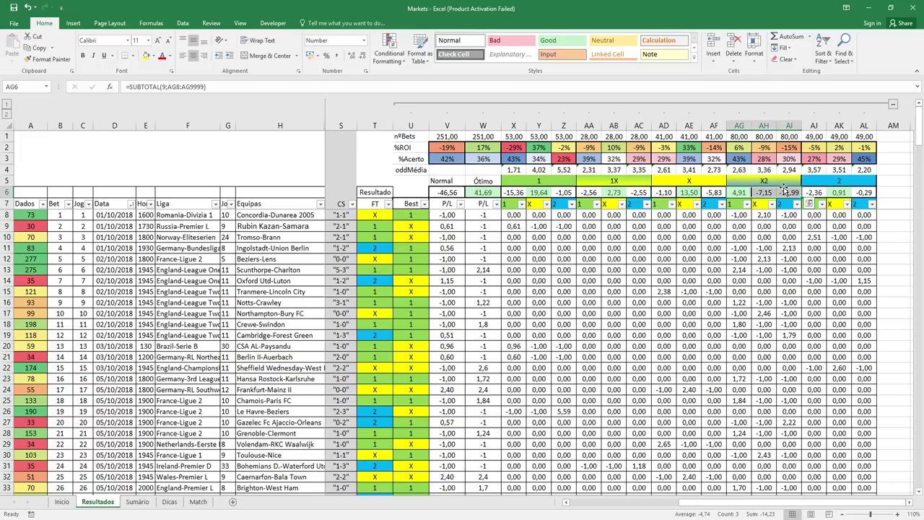
click(752, 158)
click(770, 192)
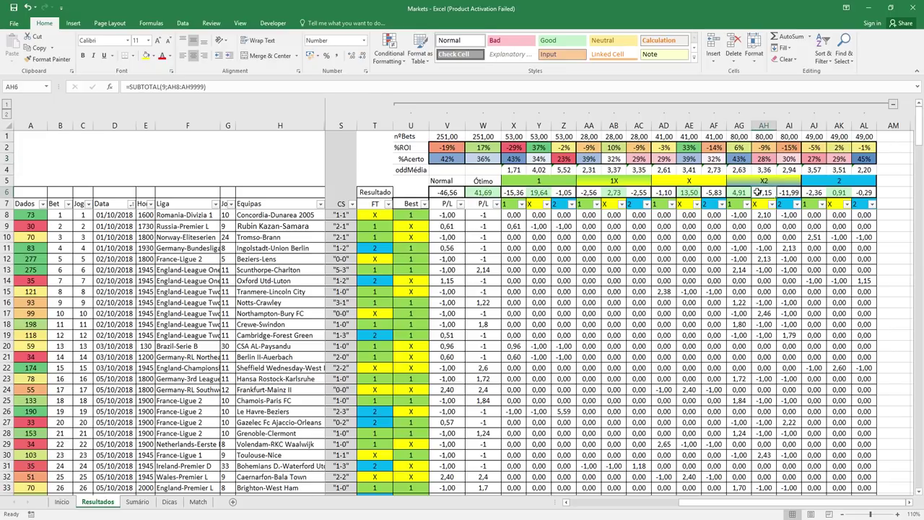
Compare the oddMédia and %Acerto in column AG with the %Acerto in columns AH and AI of bet type X2
click(741, 170)
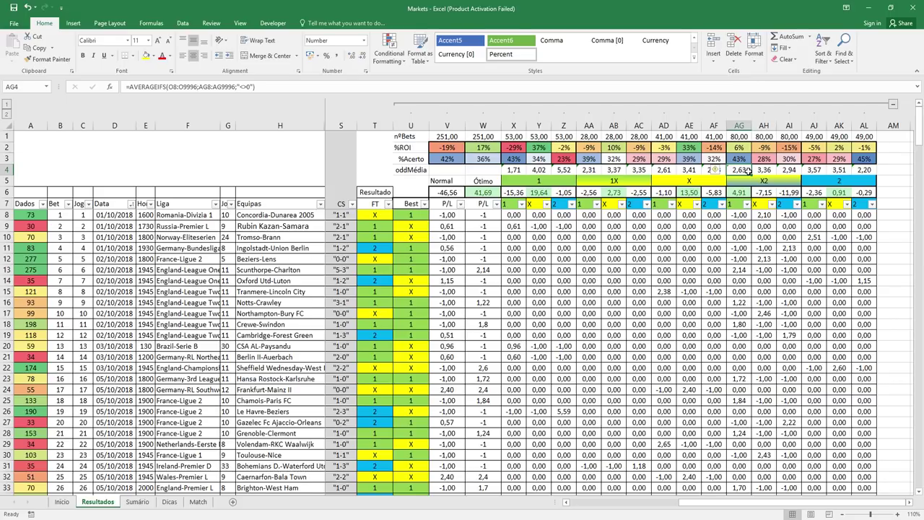
click(742, 159)
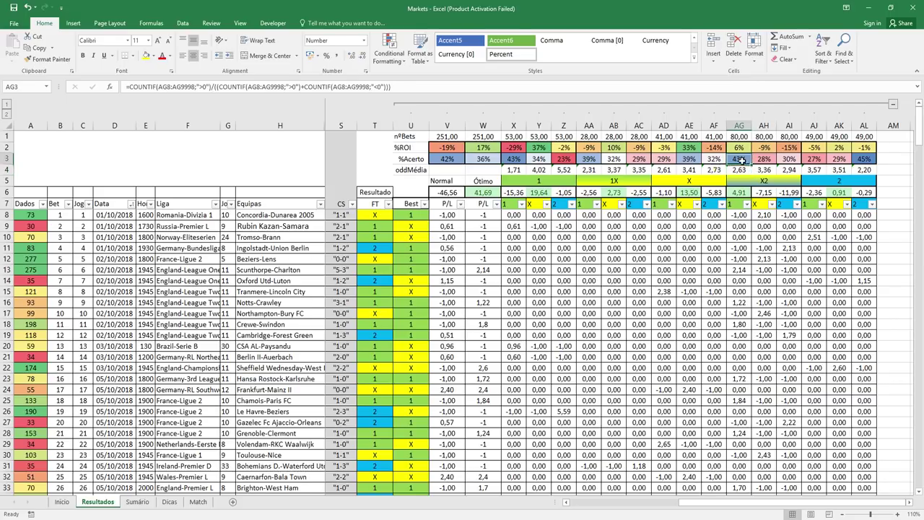
click(742, 169)
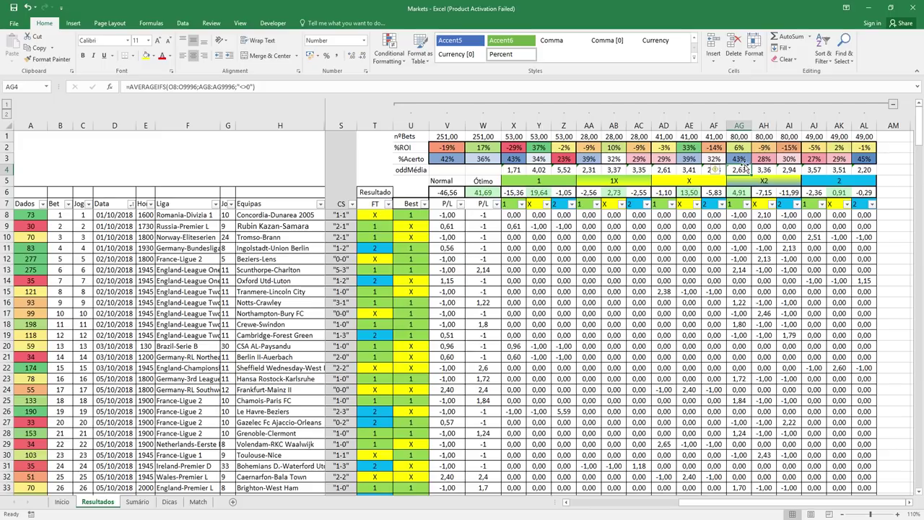
click(742, 159)
click(764, 161)
drag(763, 161, 786, 160)
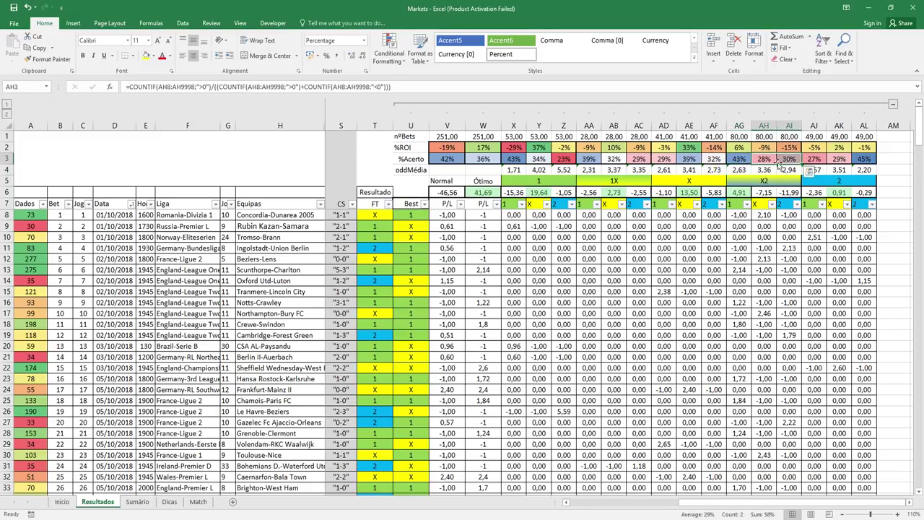
click(721, 160)
click(764, 160)
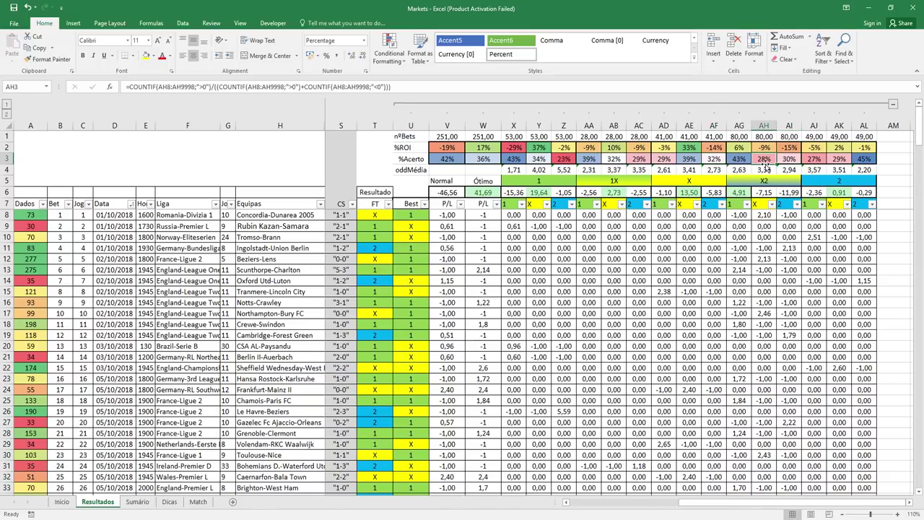
click(789, 160)
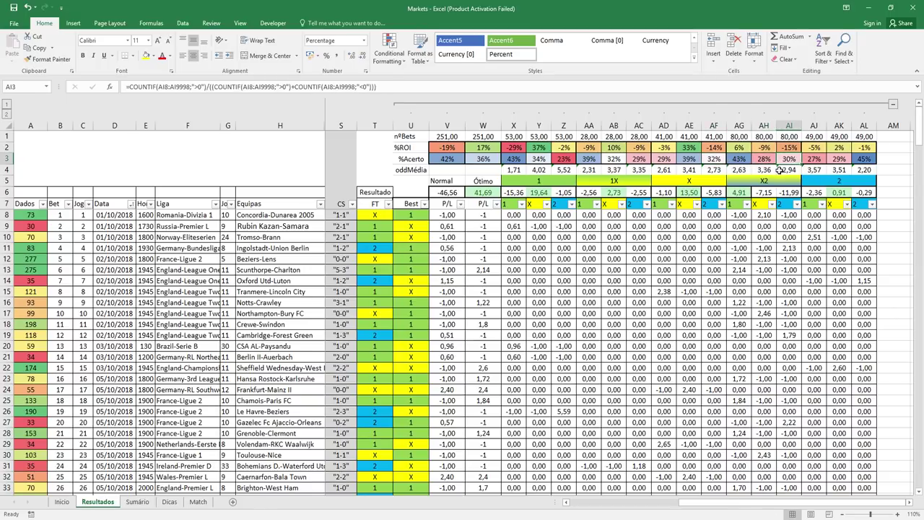
Inspect the oddMédia, P/L total and nºBets in column AG, outcome 1 of bet type X2
click(742, 172)
click(741, 192)
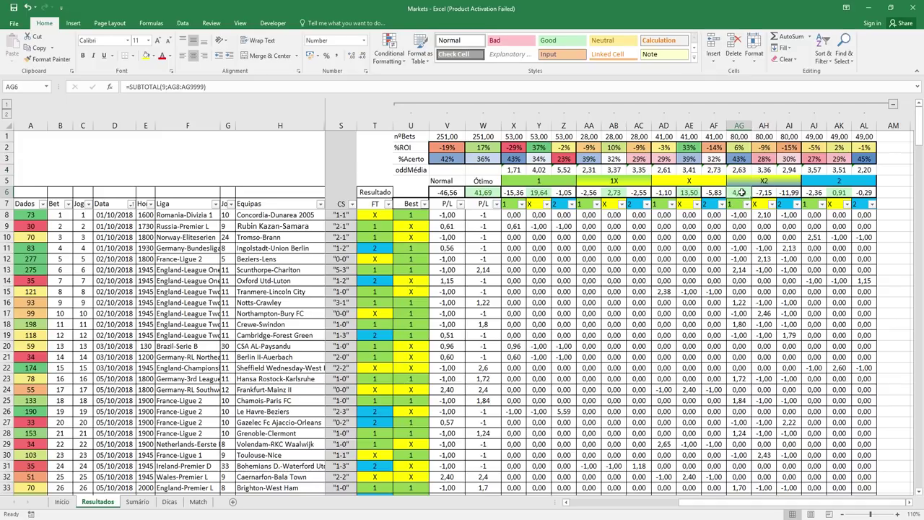
click(740, 137)
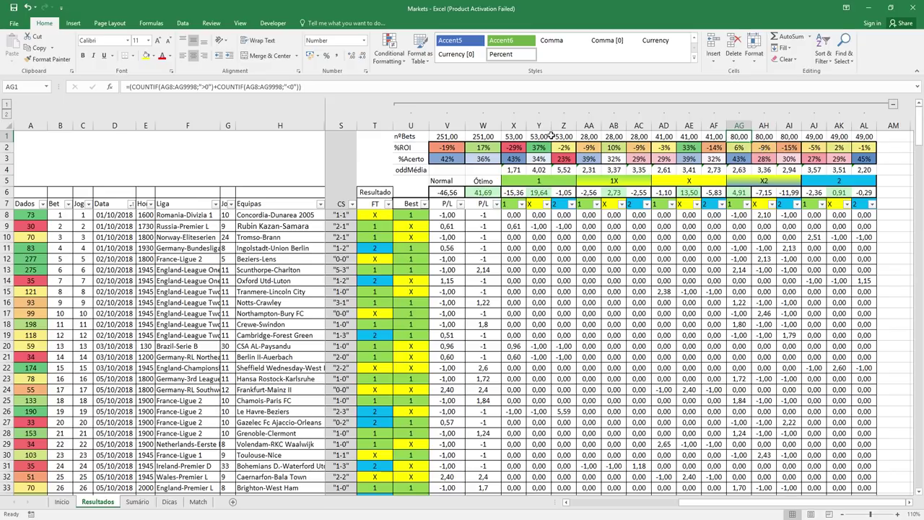
click(742, 192)
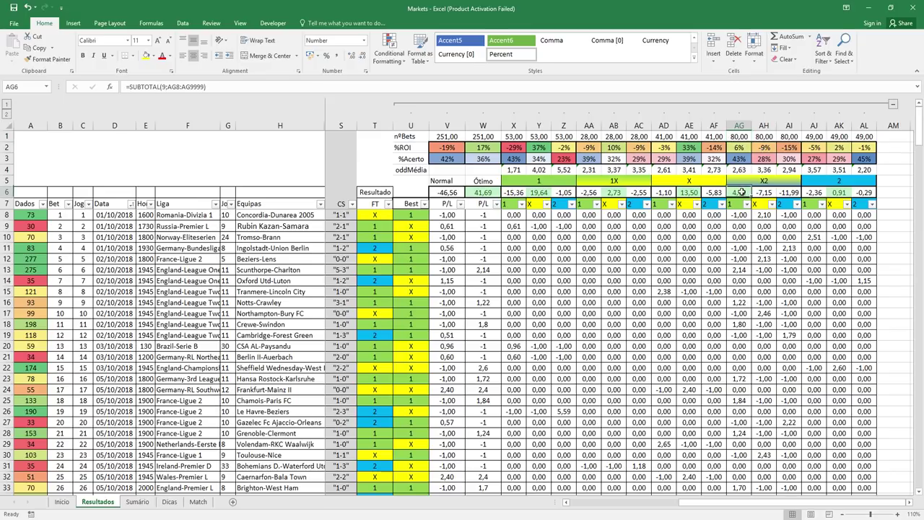
click(741, 171)
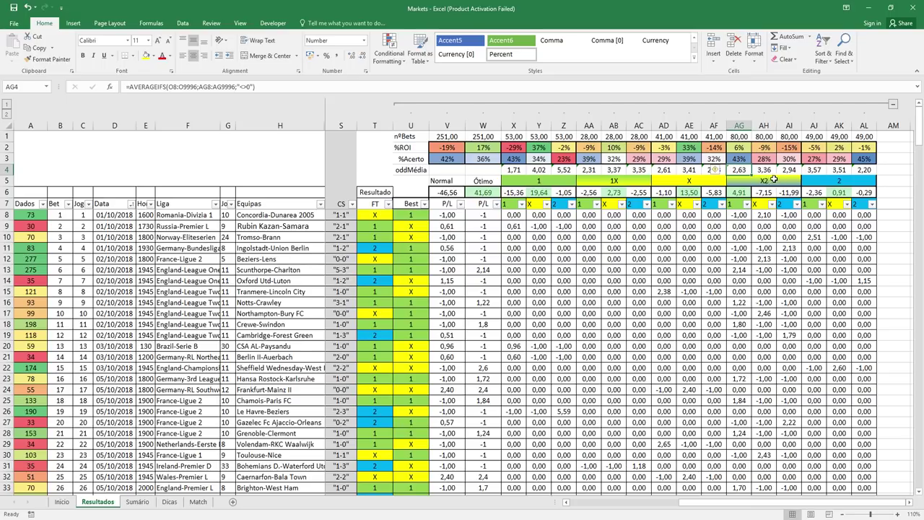
Calculate =1/AG4 in cell H3 to compare the implied probability with the %Acerto in AG3, and clear the cell
click(269, 158)
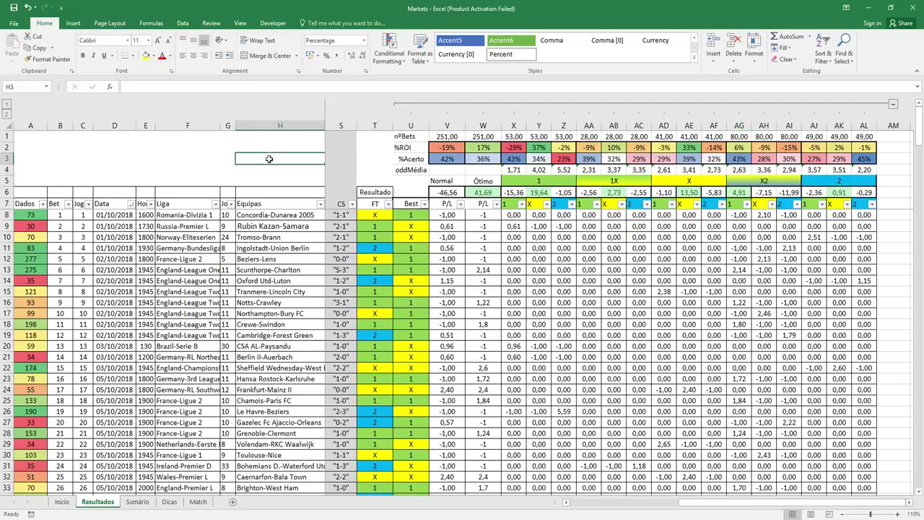
text(=1/)
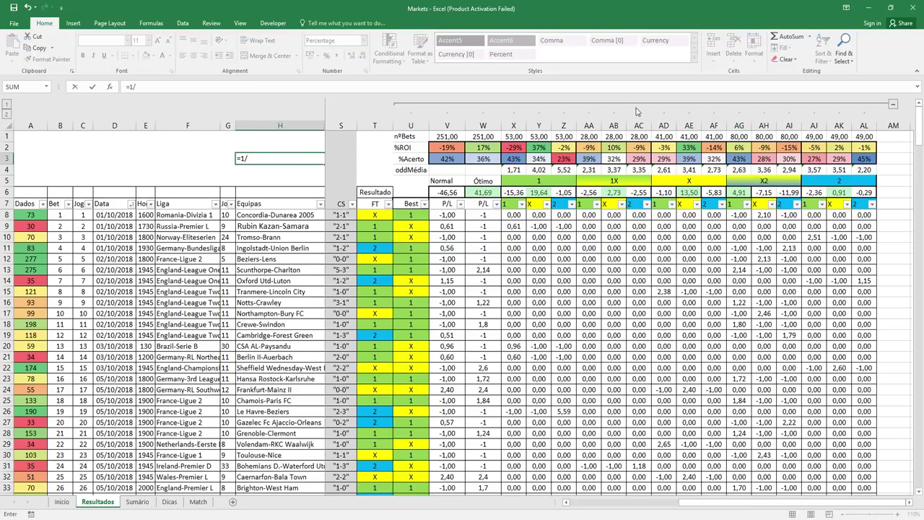
click(739, 169)
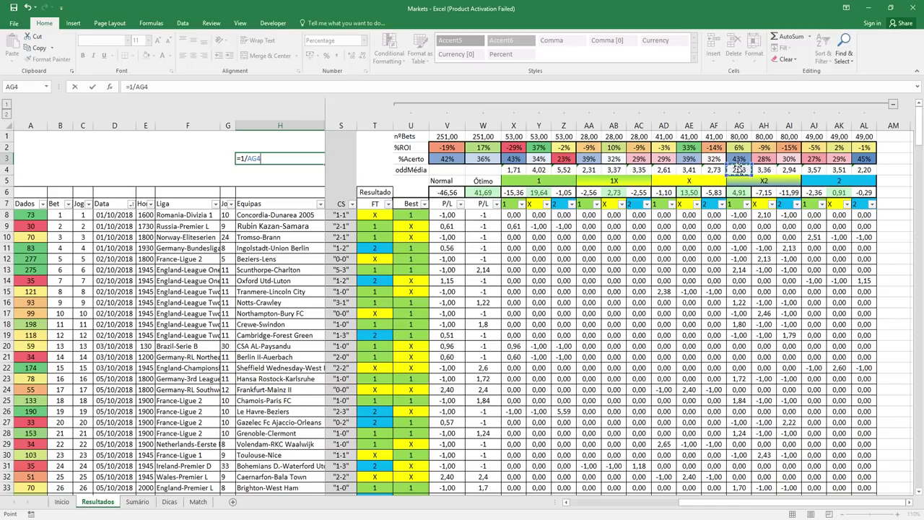
key(Return)
key(Up)
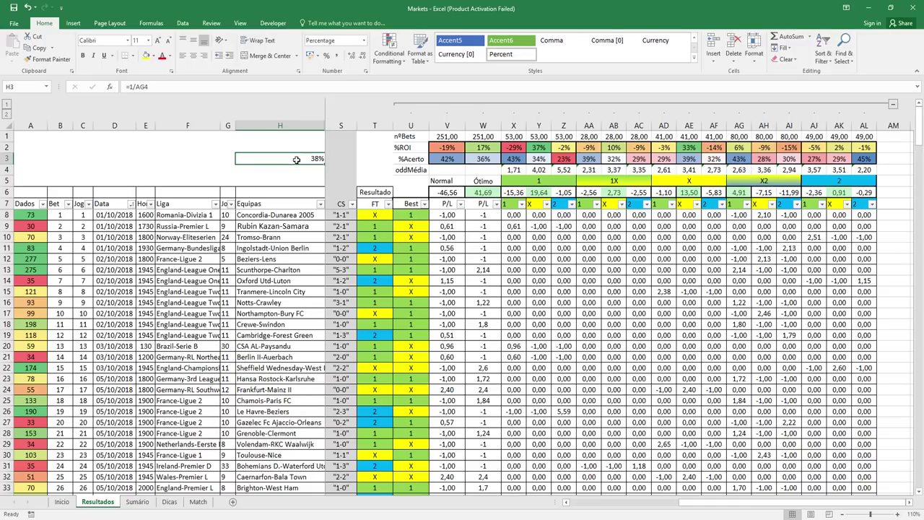
click(742, 159)
click(320, 159)
key(Delete)
Compare the %Acerto in column AG with the %Acerto, oddMédia and P/L total in column AI of bet type X2
click(740, 158)
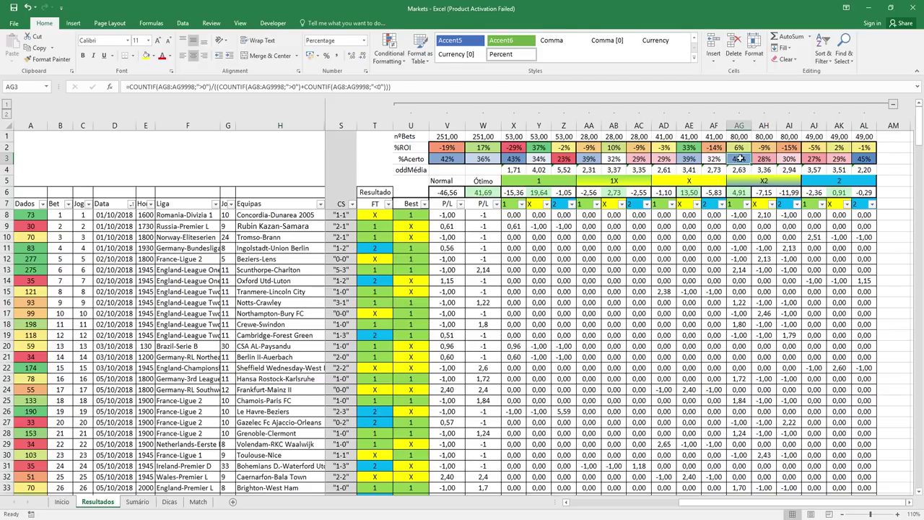
click(790, 159)
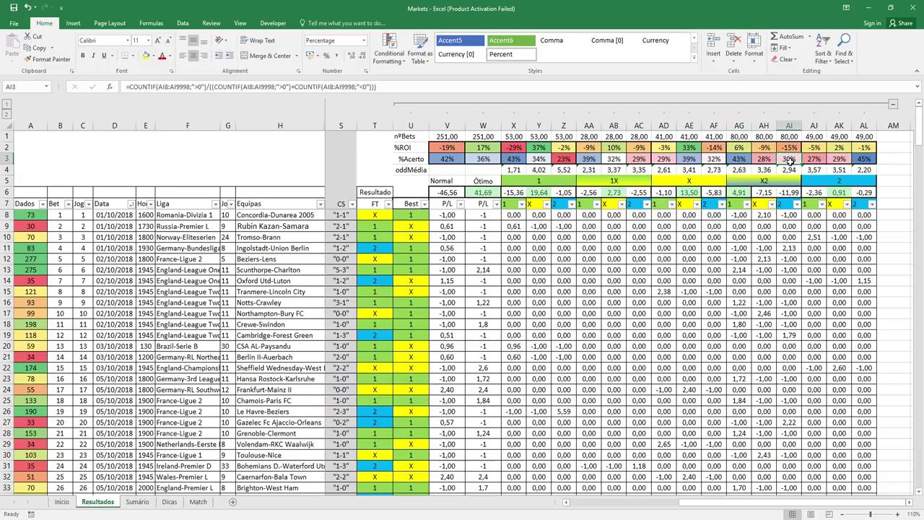
click(743, 159)
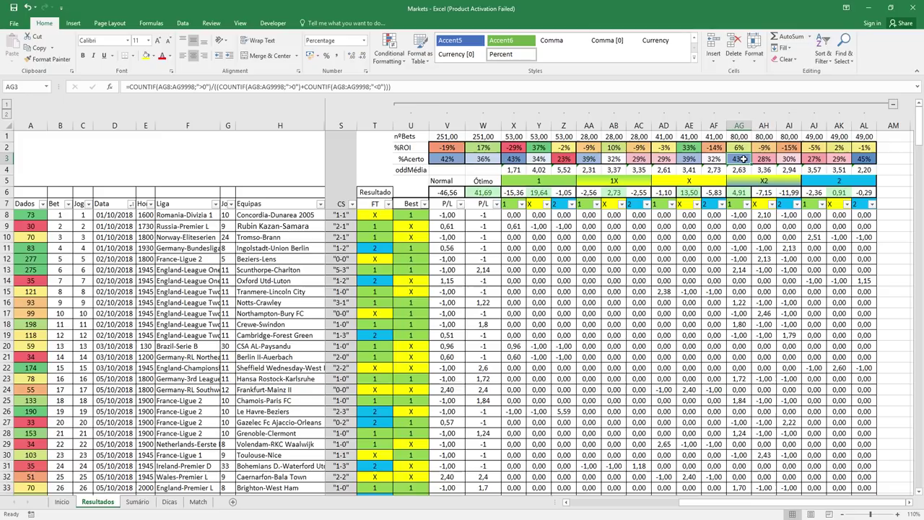
click(790, 170)
click(790, 191)
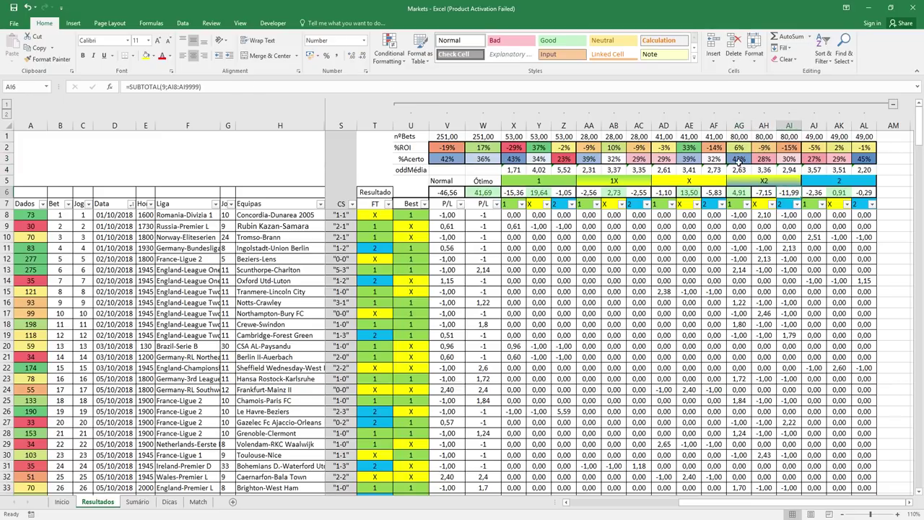
Compare the %Acerto in column AG with its oddMédia and with the %Acerto in column AH
click(740, 159)
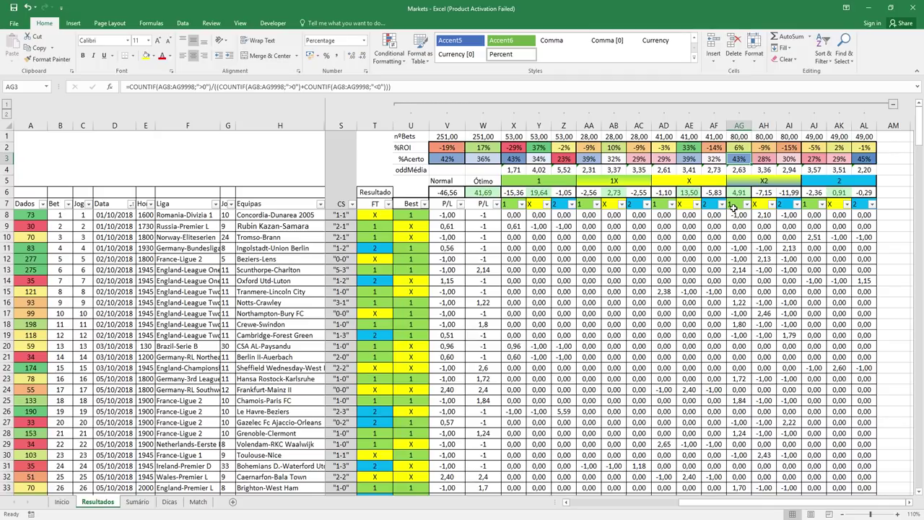
click(740, 171)
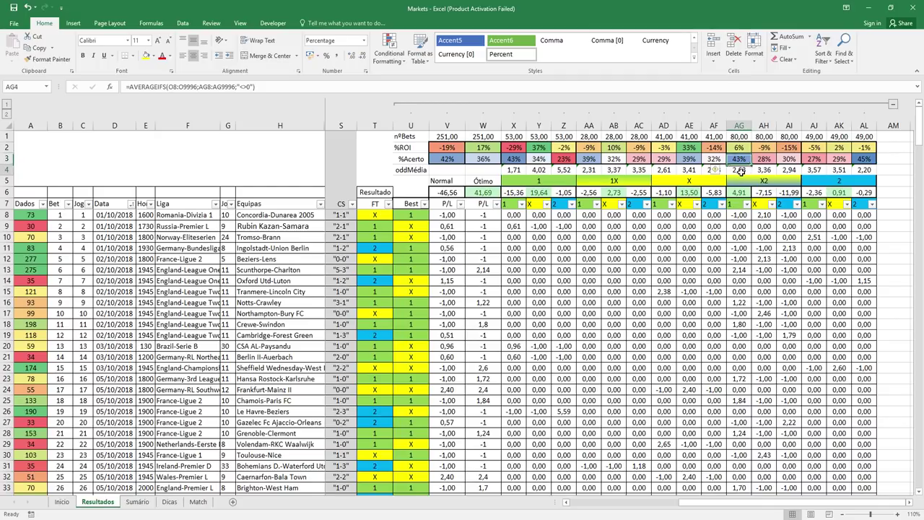
click(744, 160)
click(763, 160)
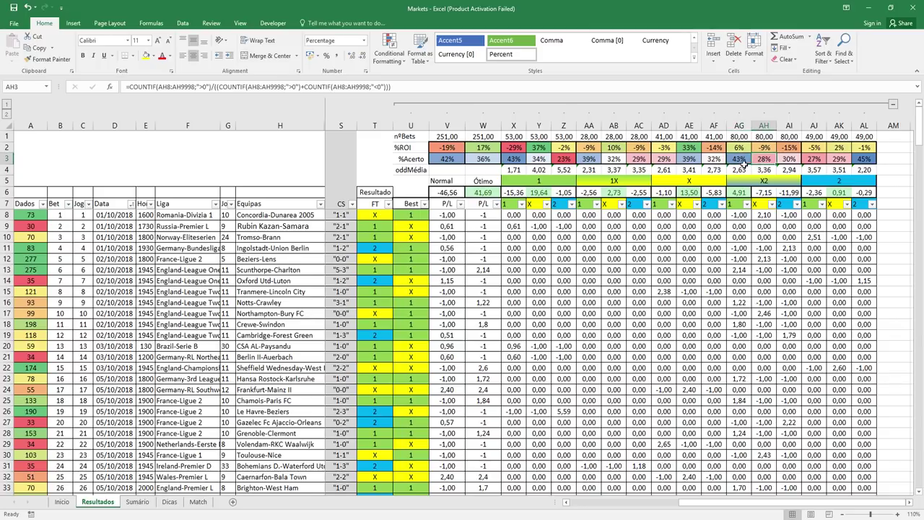
click(744, 160)
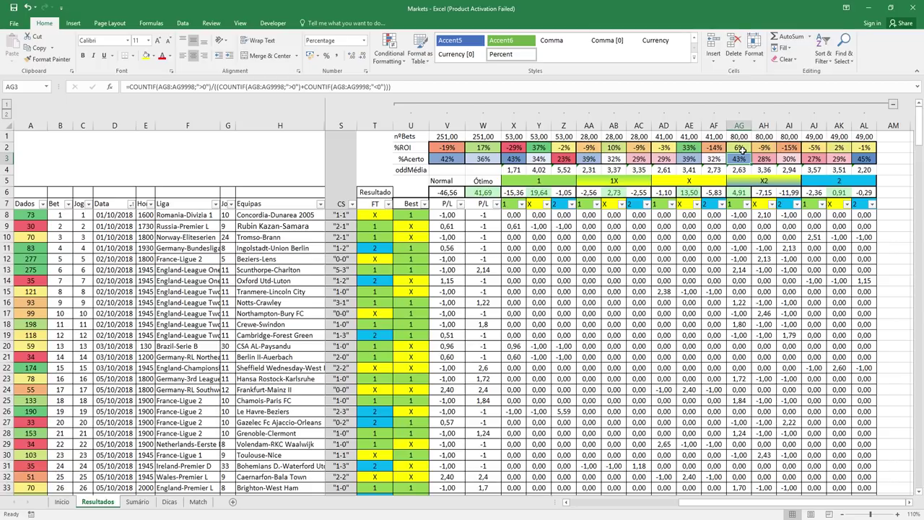
Examine the bet type 2 group alongside X2, including the %Acerto in column AL
click(855, 180)
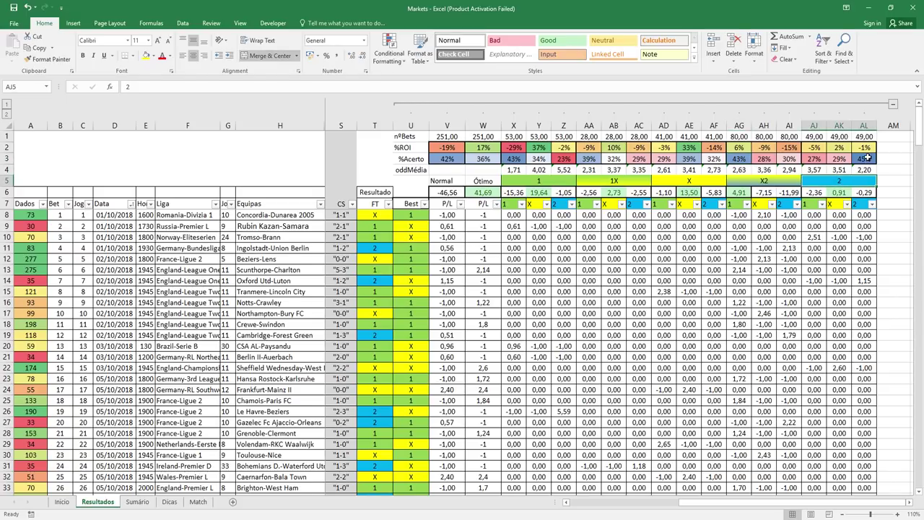
click(765, 182)
click(844, 178)
click(862, 161)
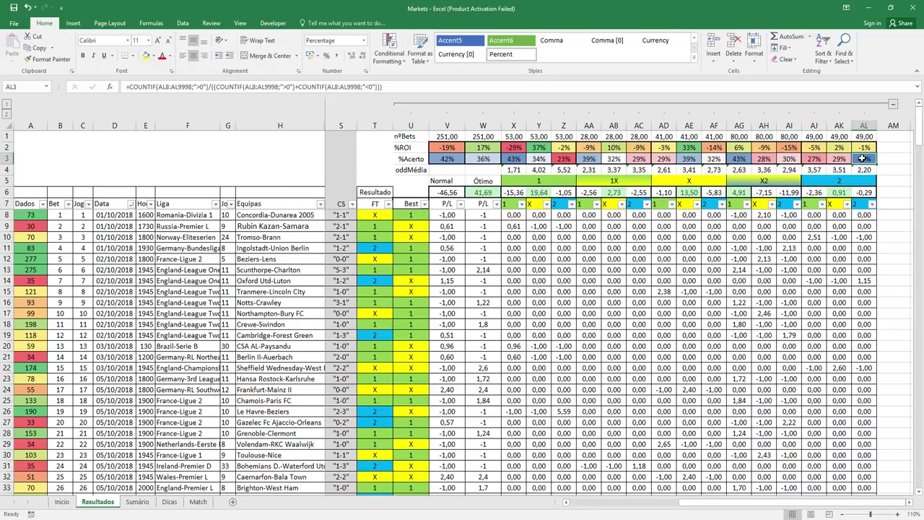
Compare the P/L totals of outcomes X and 2 for bet type 2 in cells AK6 and AL6
click(870, 194)
click(843, 194)
drag(847, 193, 855, 193)
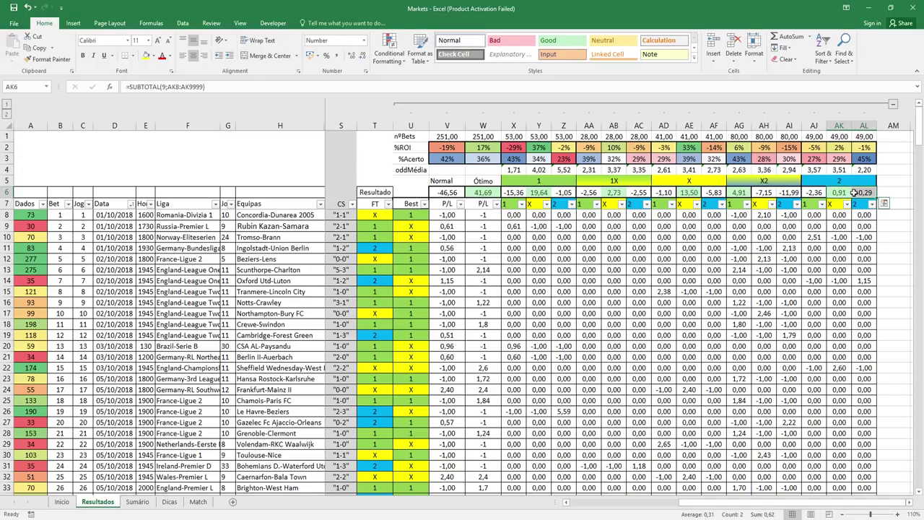
click(837, 193)
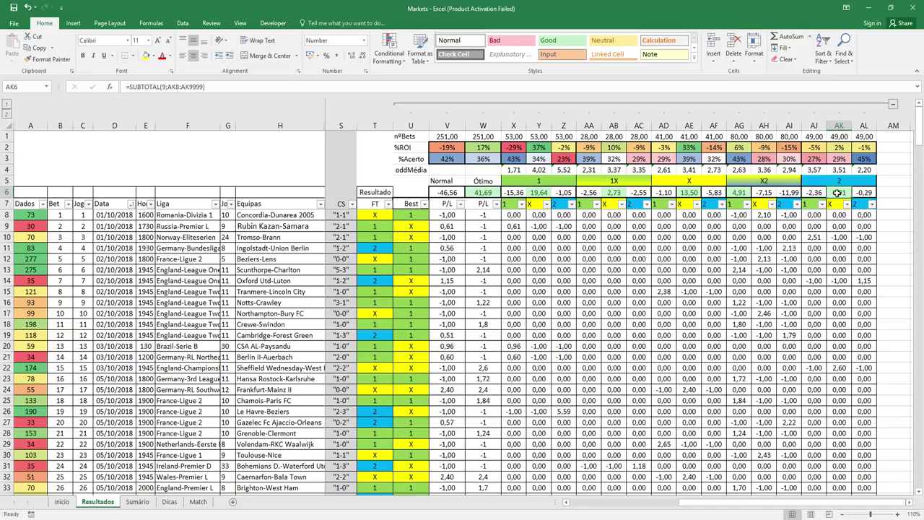
click(866, 191)
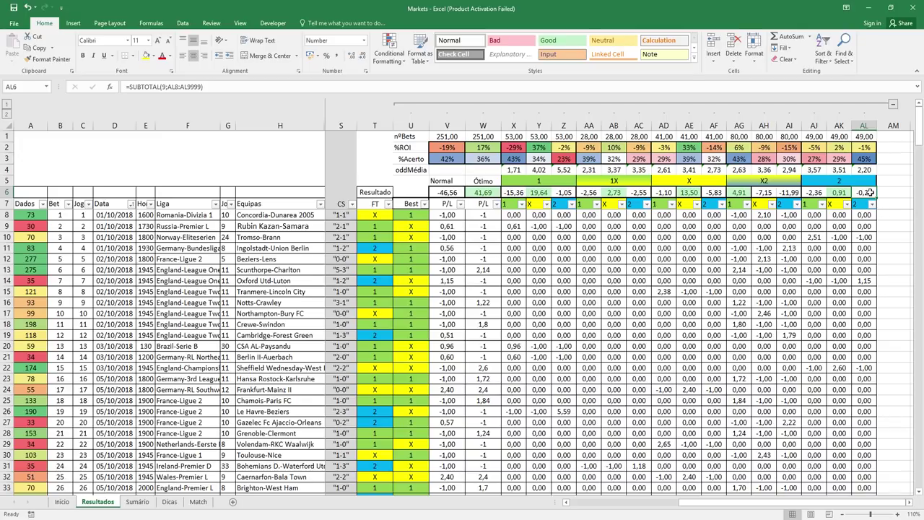
drag(845, 193, 861, 192)
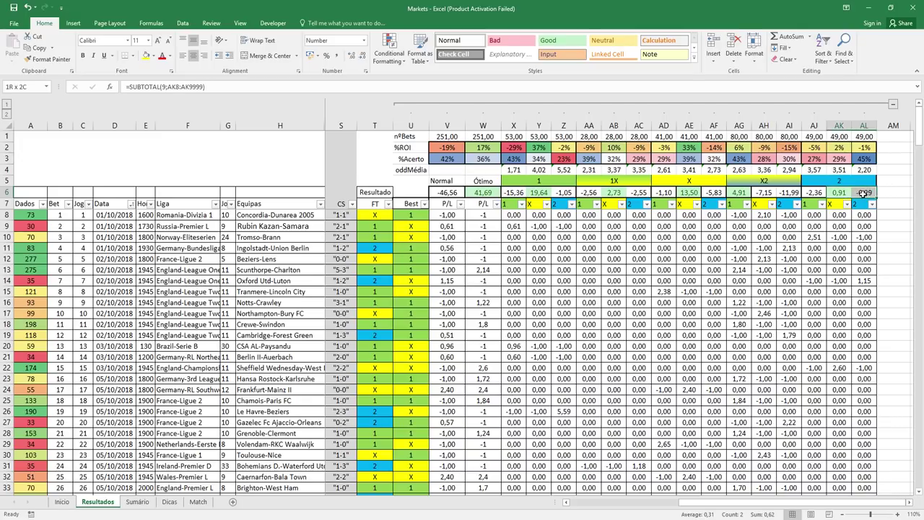
Inspect the oddMédia and nºBets in columns AK and AL of bet type 2
click(864, 172)
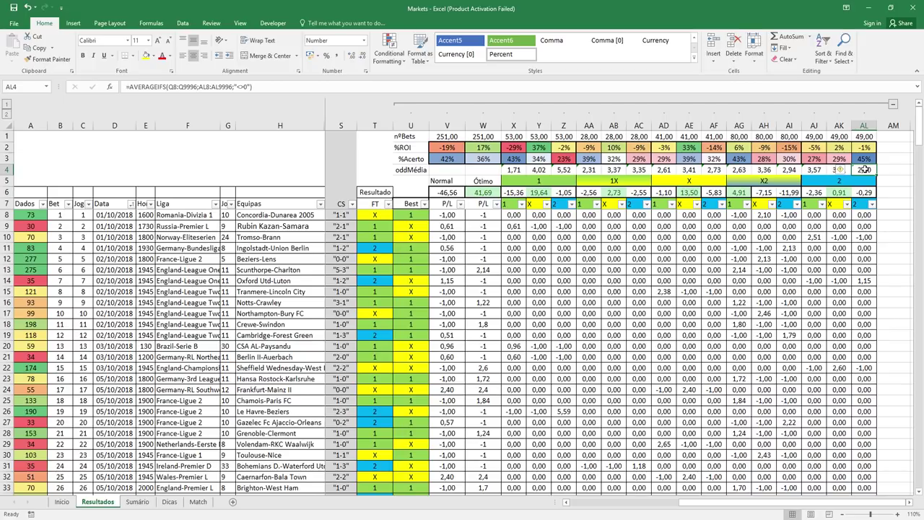
click(839, 189)
click(842, 171)
drag(838, 138, 873, 137)
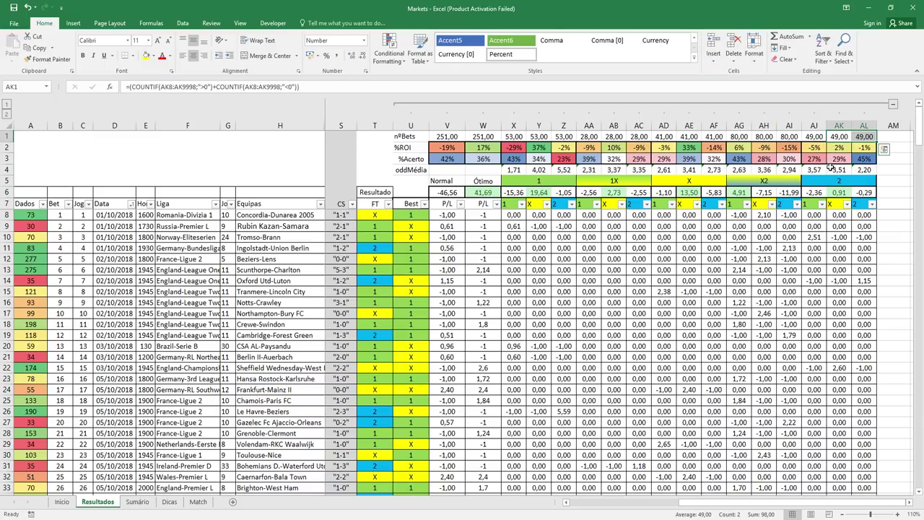
Weigh the %Acerto of outcomes 2 and X for bet type 2 against their P/L totals in AK6:AL6
click(861, 158)
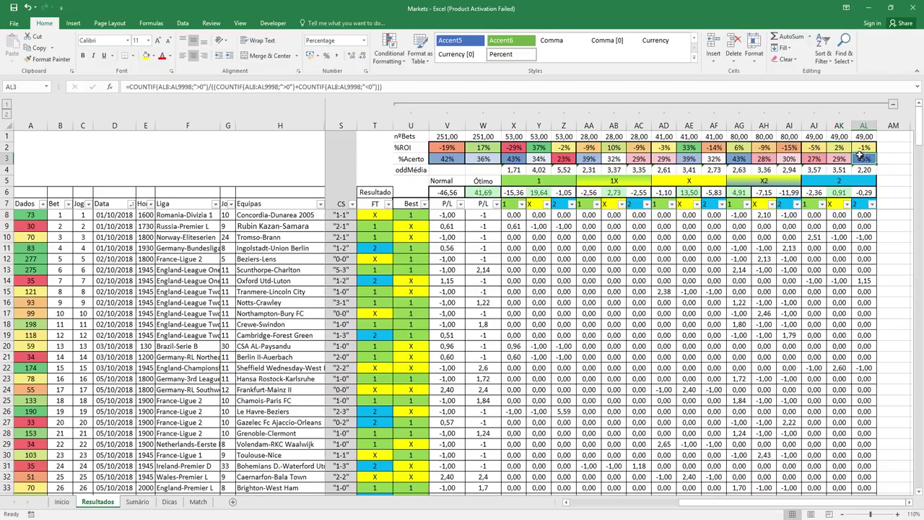
click(845, 160)
mouse_move(845, 160)
mouse_down()
mouse_move(845, 182)
mouse_move(841, 160)
mouse_up()
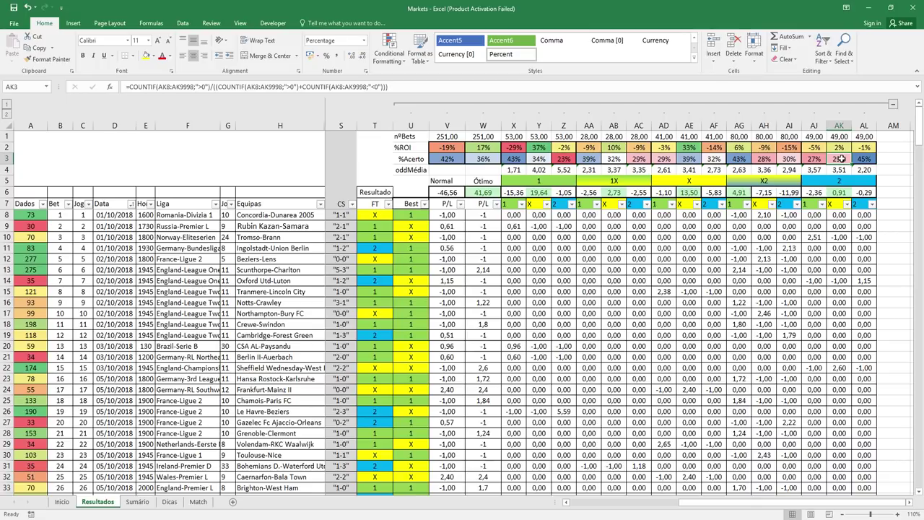
drag(840, 193, 859, 193)
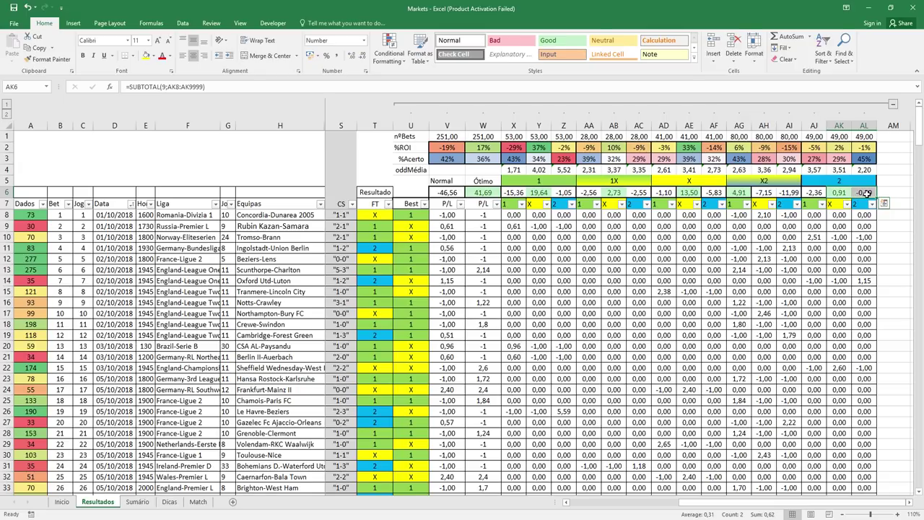
Recheck the bet type 2 P/L totals of outcomes 2 and X in cells AL6 and AK6
click(866, 194)
click(841, 195)
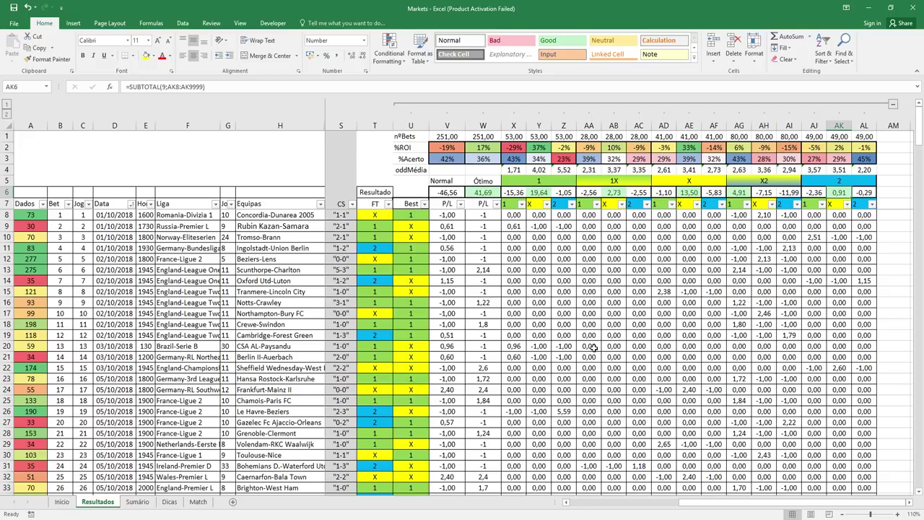
click(296, 146)
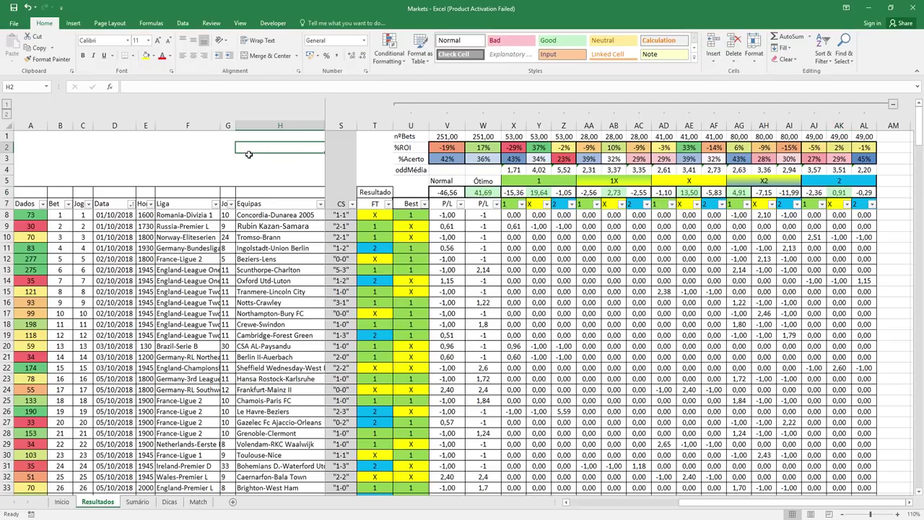
Inspect the first match's CS score and FT result, along with the P/L column for outcome 1 of bet type 1
click(346, 215)
click(375, 215)
click(506, 232)
click(283, 171)
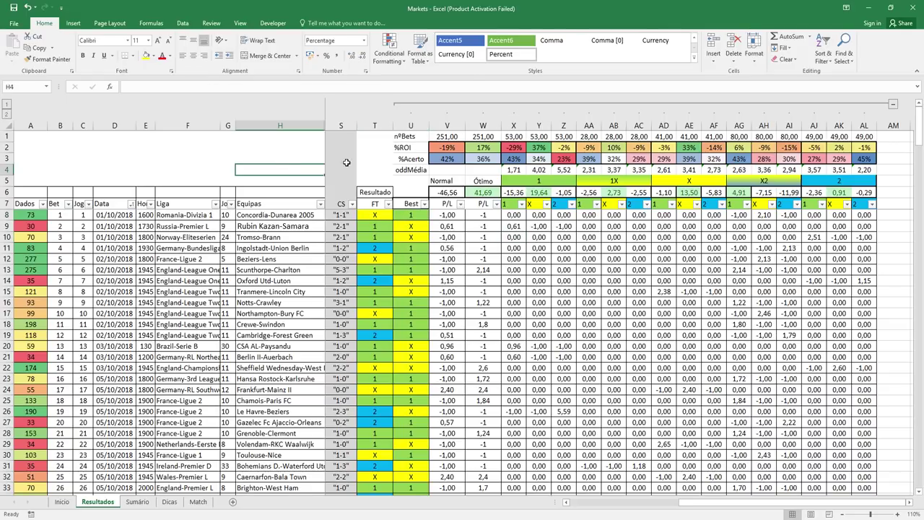
Compare the P/L totals of outcomes X, 1 and 2 for bet type 1 in cells X6 to Z6
click(539, 192)
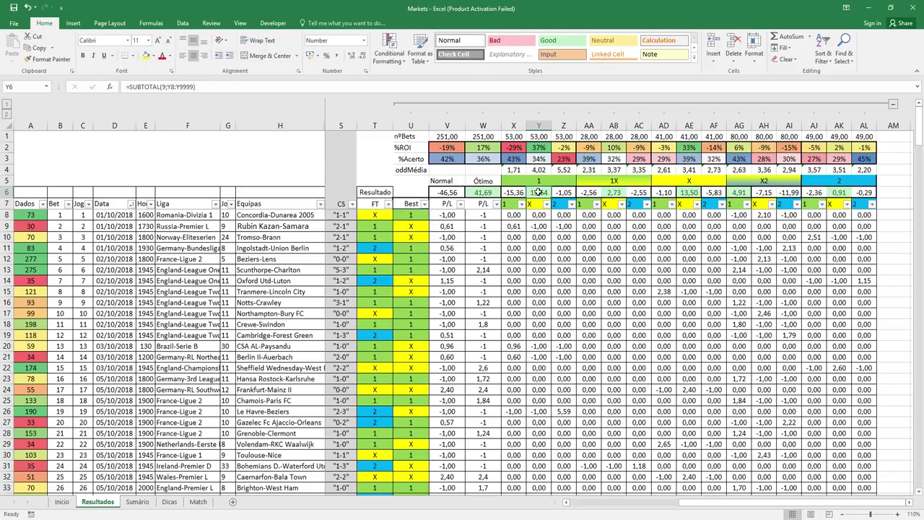
click(517, 192)
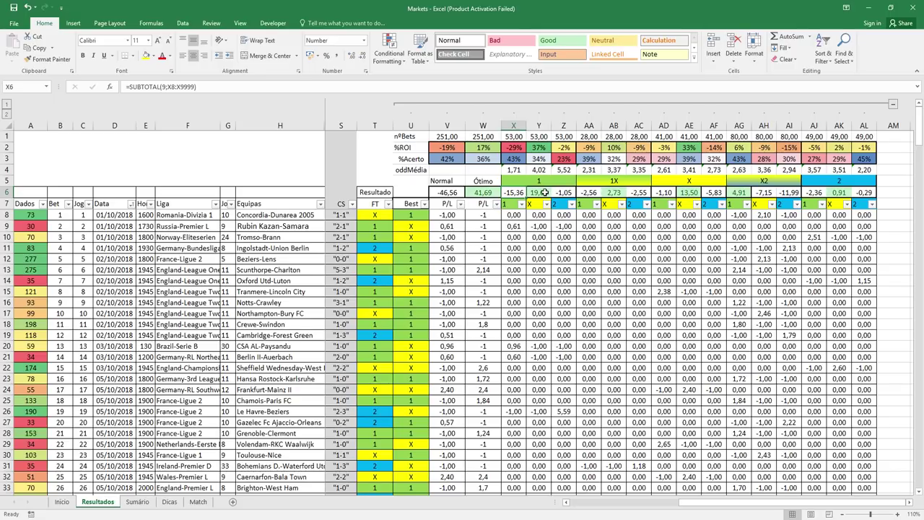
click(561, 193)
click(298, 170)
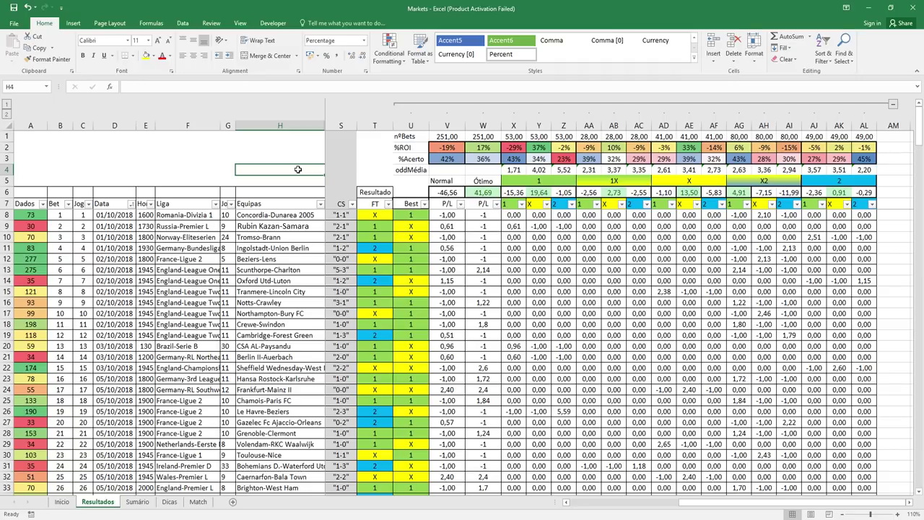
Check the dates offered in the Data column's filter list without applying a filter
click(132, 205)
scroll(108, 310, up, 1)
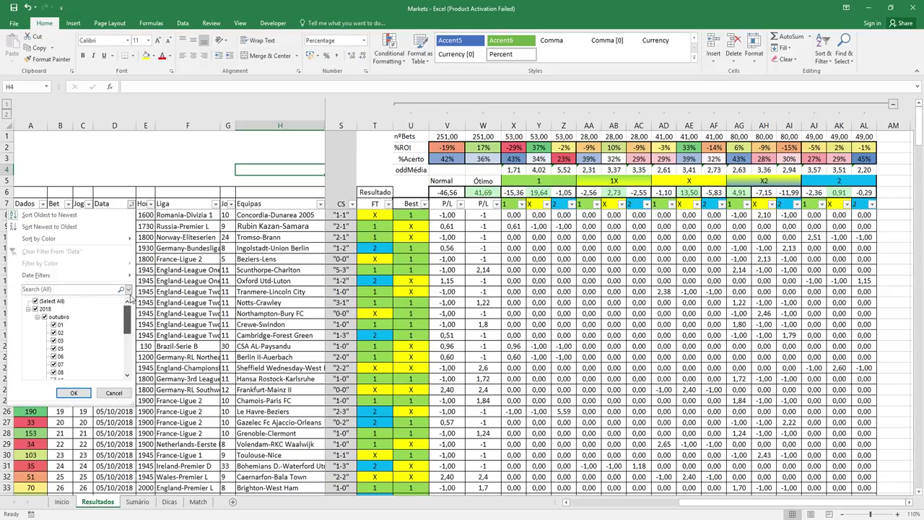
click(114, 392)
click(159, 156)
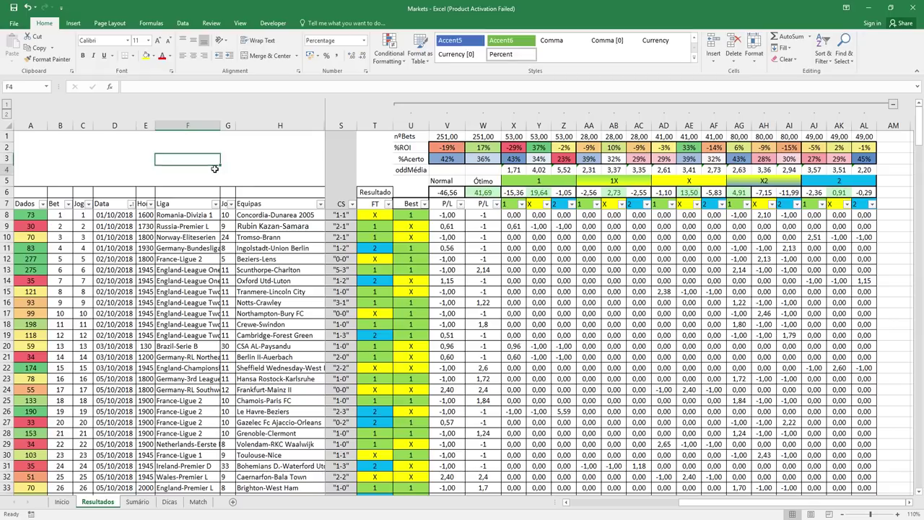
Examine the match scores in the CS column at cells S8, S13 and S14
click(341, 216)
click(345, 270)
click(341, 281)
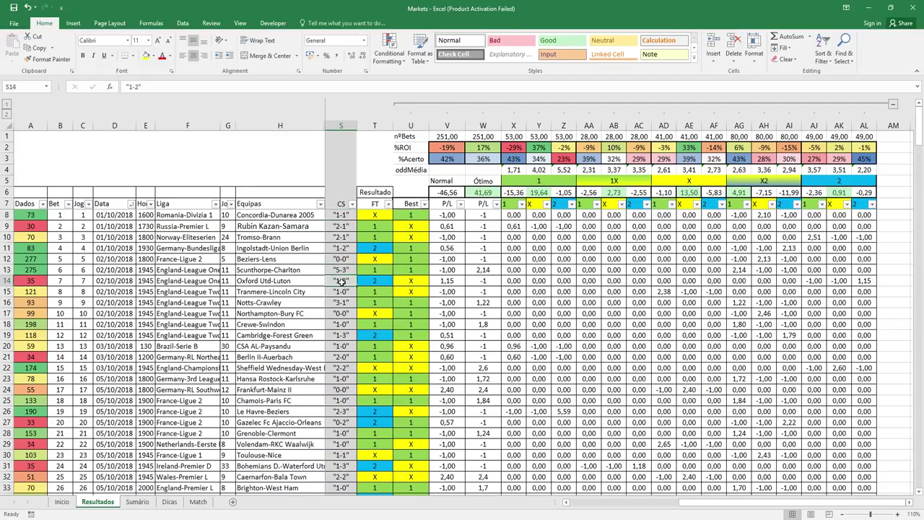
click(244, 165)
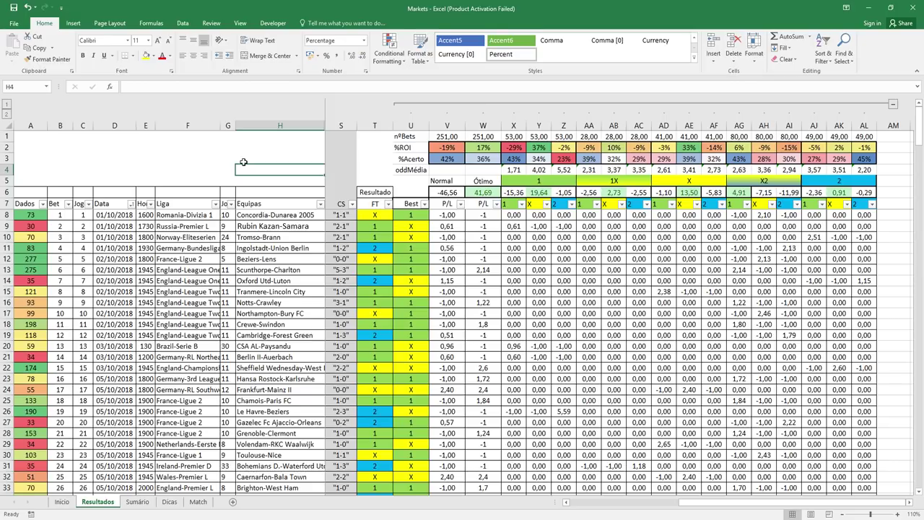
Compare the P/L totals of outcomes 1 and X for bet types 1 and 1X in X6:Y6 and AA6:AB6
click(569, 225)
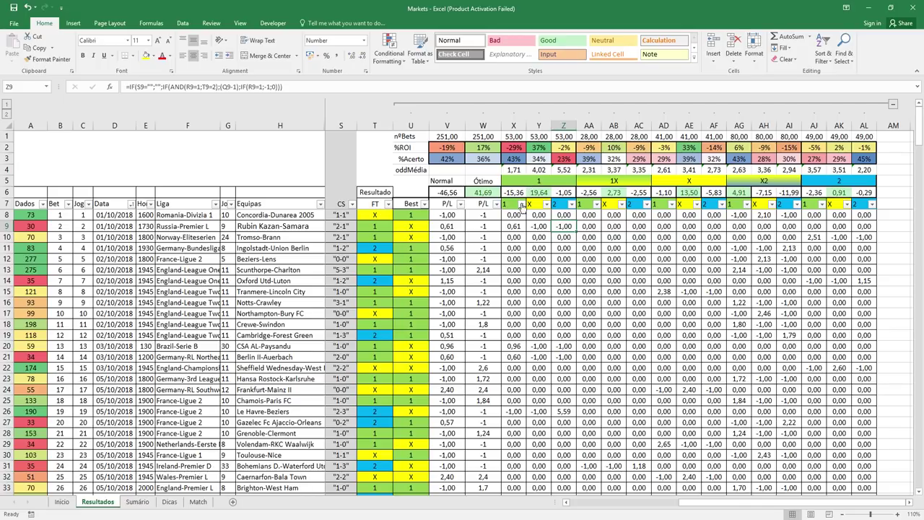
drag(517, 191, 539, 192)
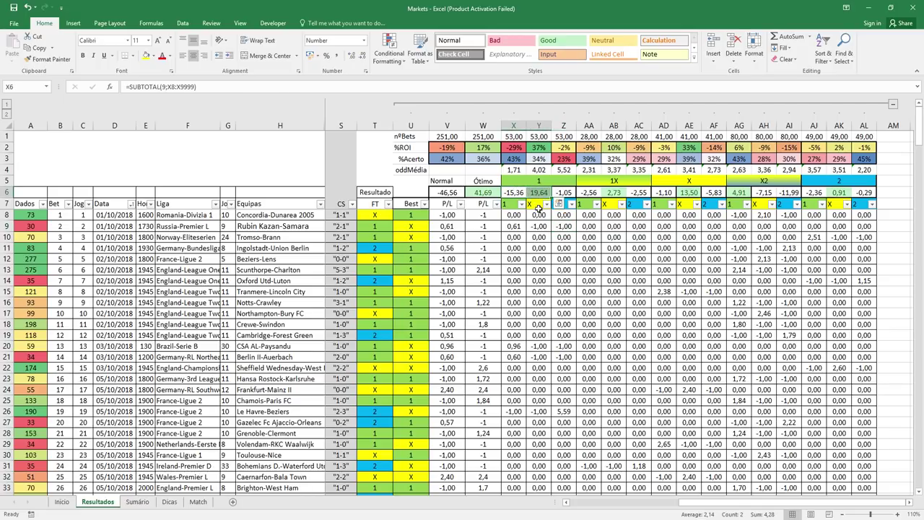
click(539, 195)
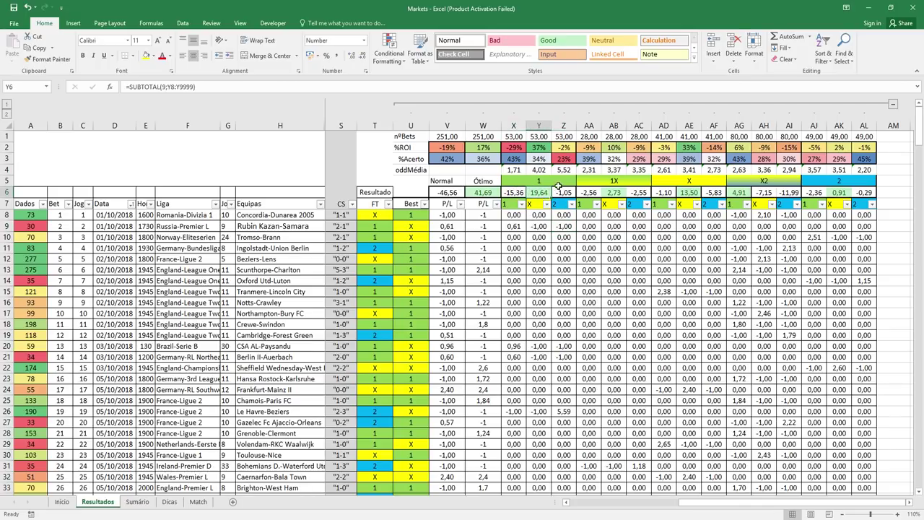
click(610, 194)
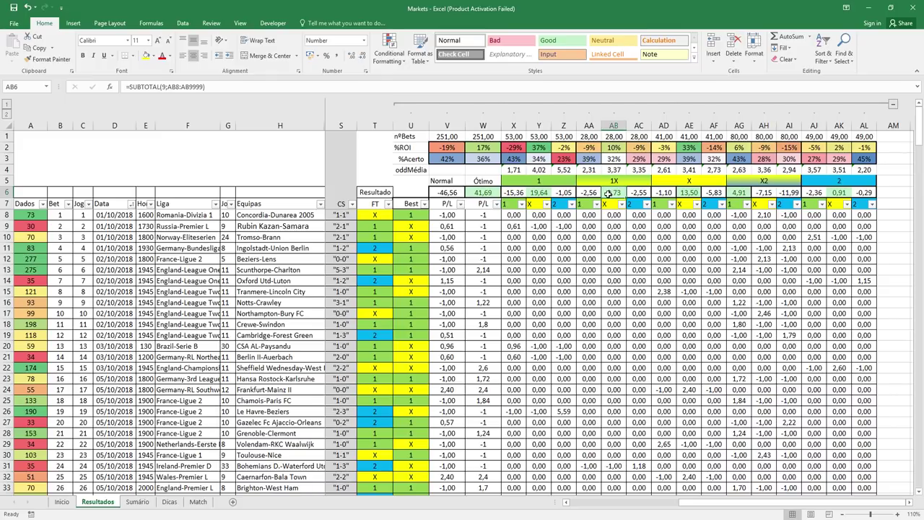
drag(589, 194, 613, 193)
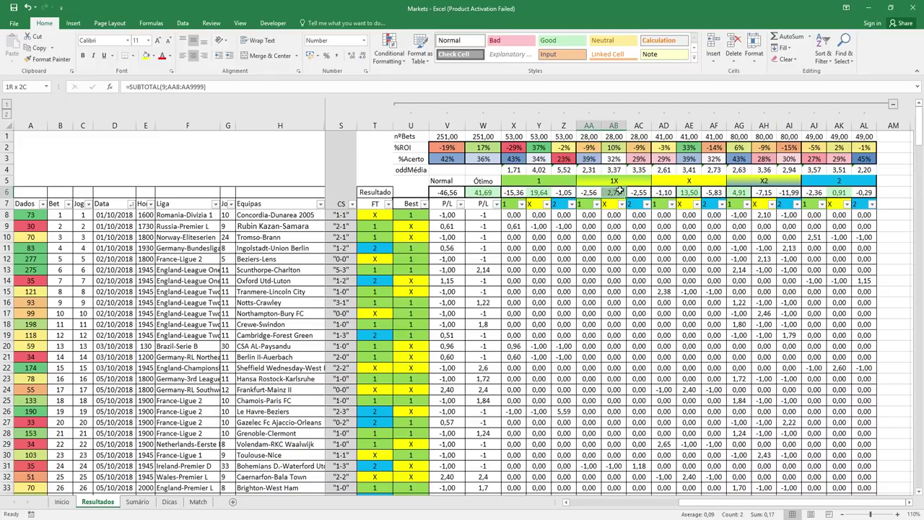
Check the P/L totals of outcome X for bet type X and outcome 1 for bet type X2 in AE6 and AG6
click(689, 193)
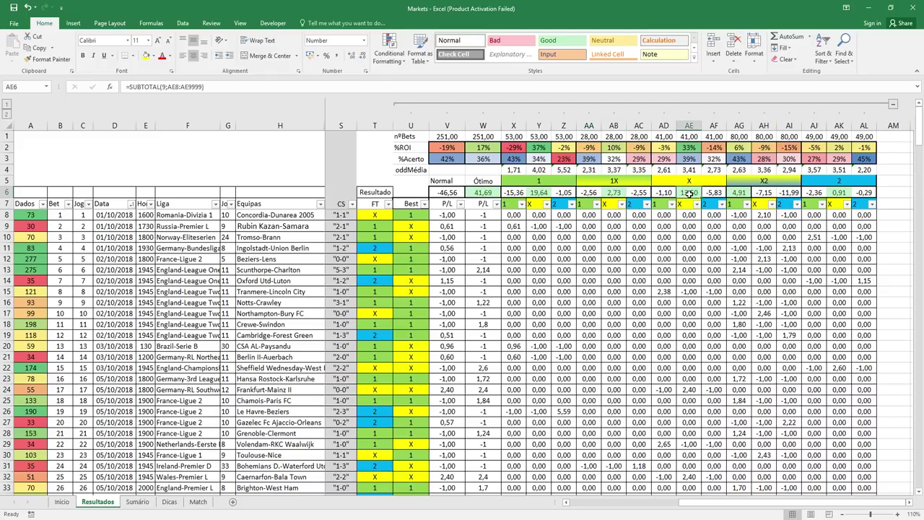
click(767, 182)
key(Down)
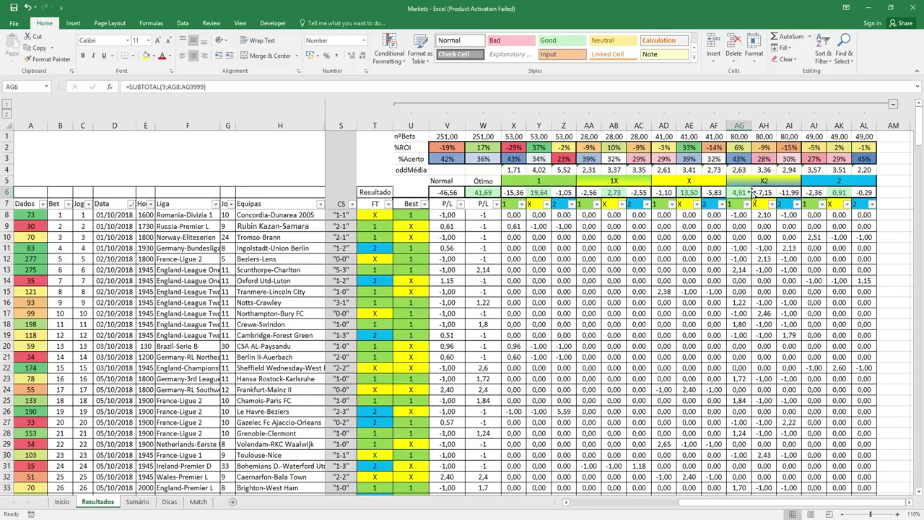
Weigh the %Acerto of outcome 2 in AL3 against the bet type 2 P/L totals in AK6:AL6
click(844, 193)
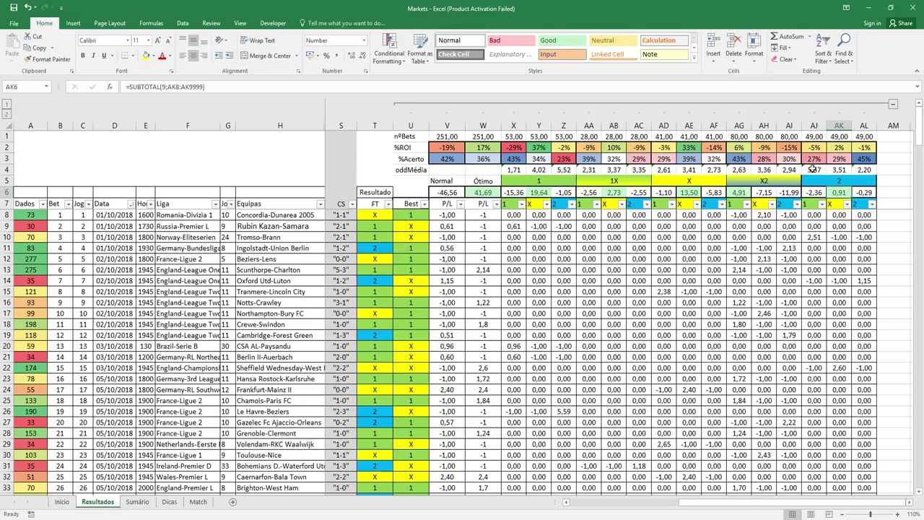
click(863, 159)
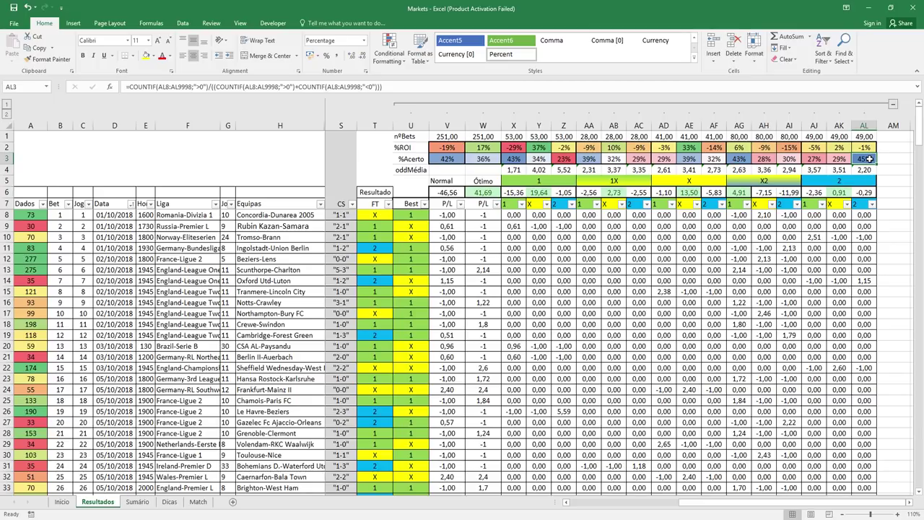
click(841, 194)
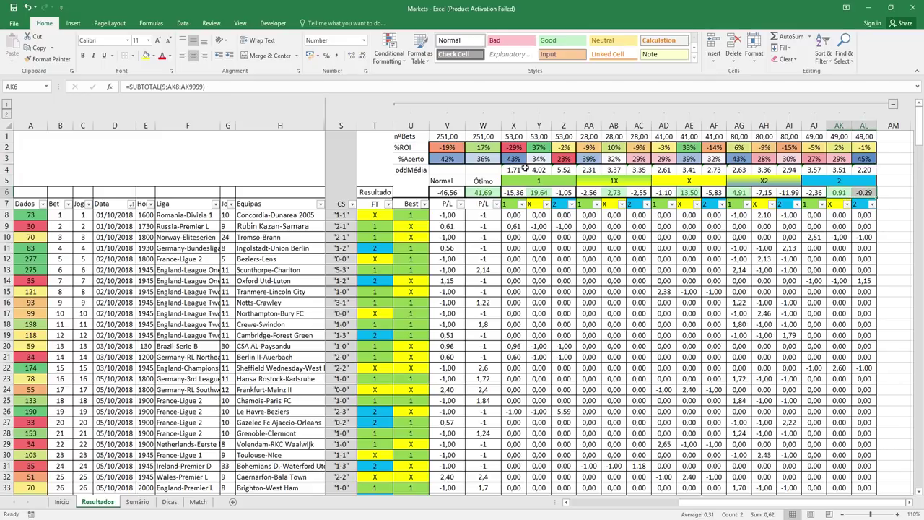
click(289, 158)
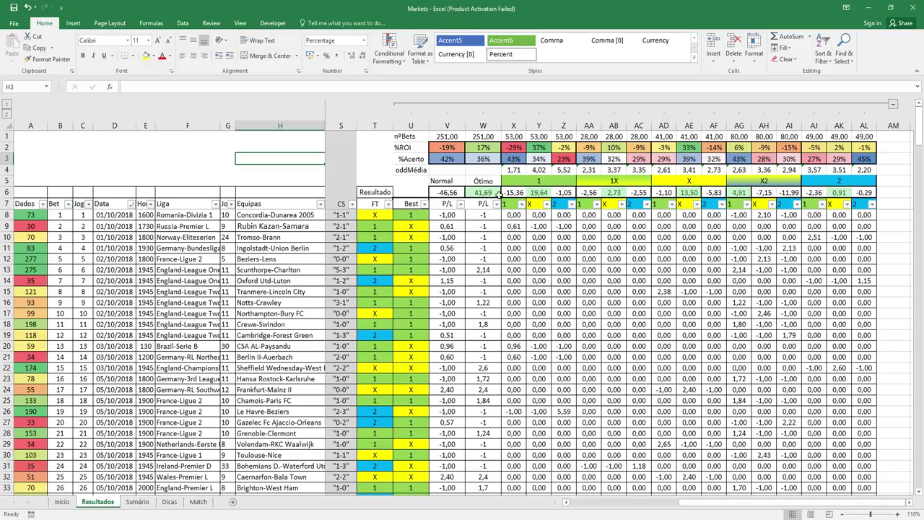
Revisit the outcome X P/L totals of bet types 1 and 1X in cells Y6 and AB6
click(538, 190)
click(544, 182)
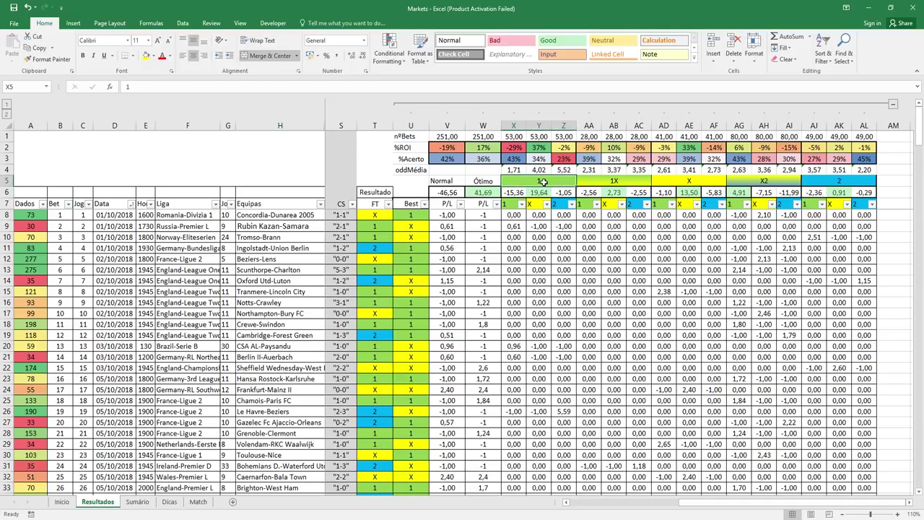
click(543, 191)
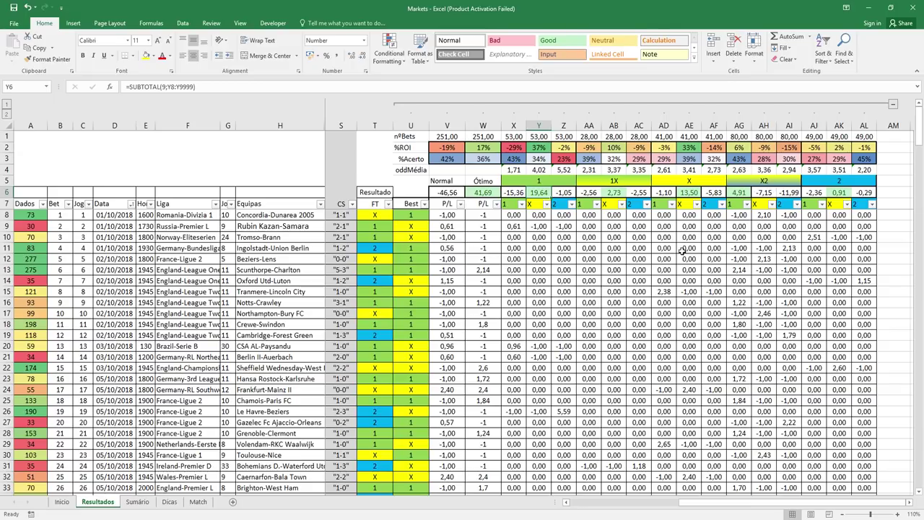
click(613, 192)
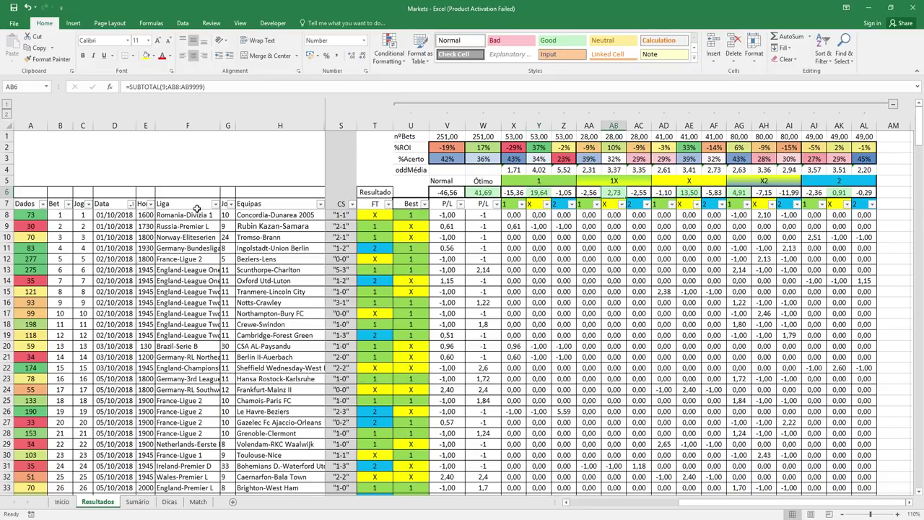
click(182, 168)
Compare the Ótimo P/L total in W6 with its components in Y6, AB6, AE6, AG6 and AK6 selected together
click(482, 193)
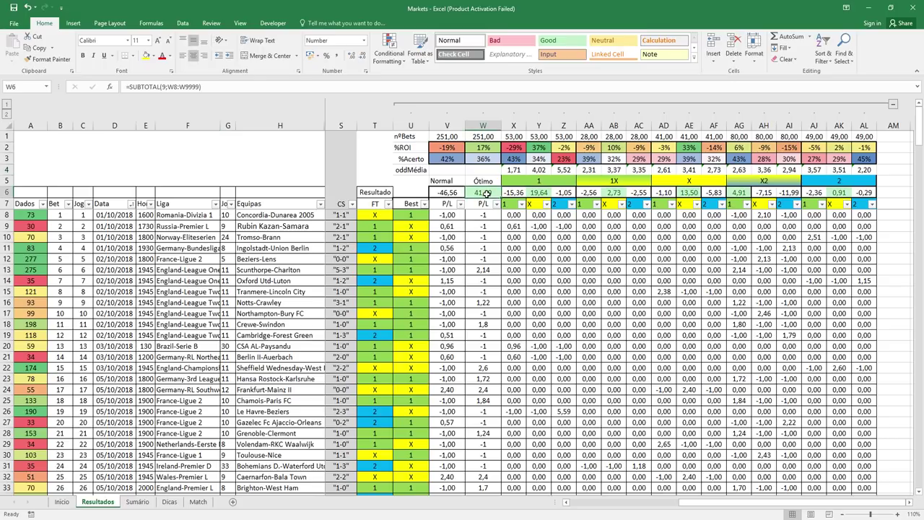
click(538, 193)
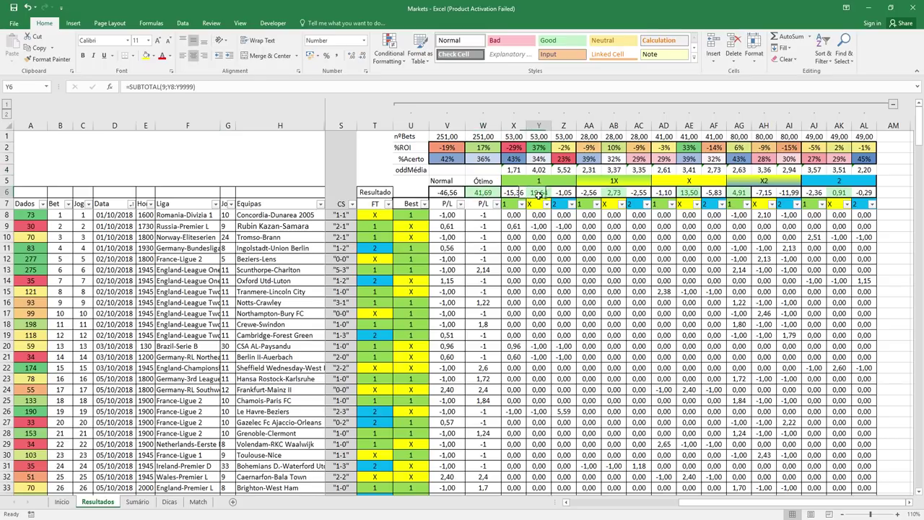
ctrl+click(614, 192)
ctrl+click(699, 190)
ctrl+click(739, 193)
ctrl+click(840, 192)
click(494, 195)
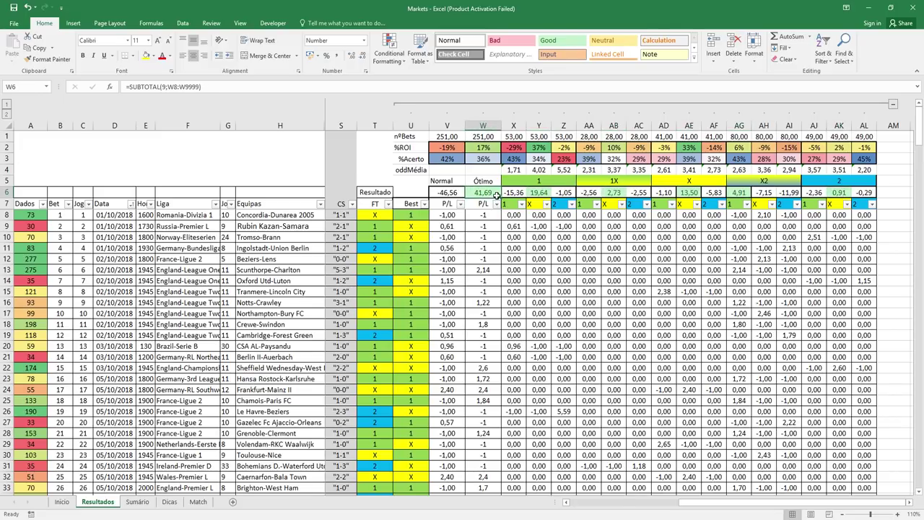
Examine the Ótimo %ROI in W2 and compare the Ótimo and Normal %Acerto in W3 and V3
click(489, 148)
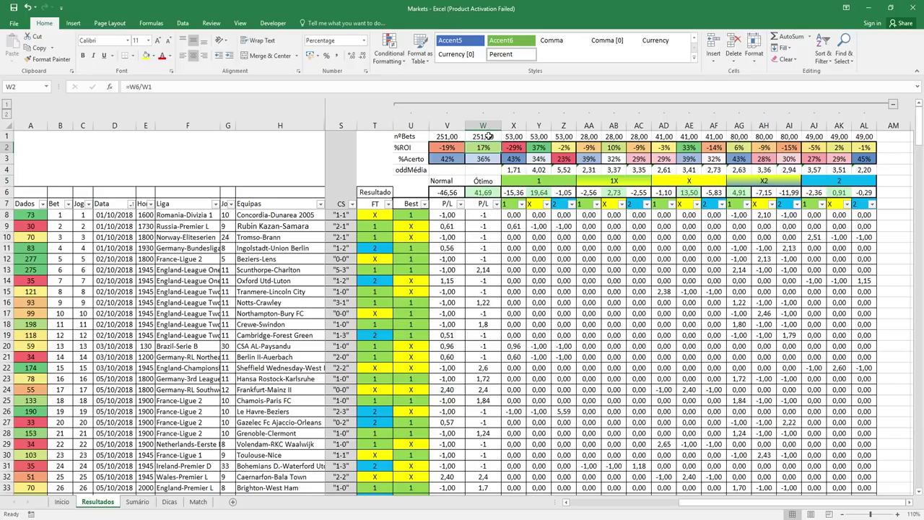
click(490, 158)
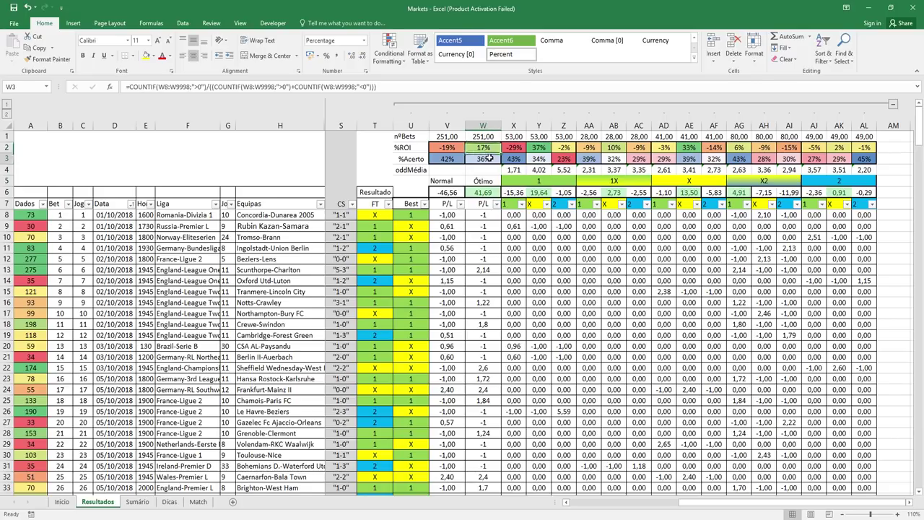
click(443, 159)
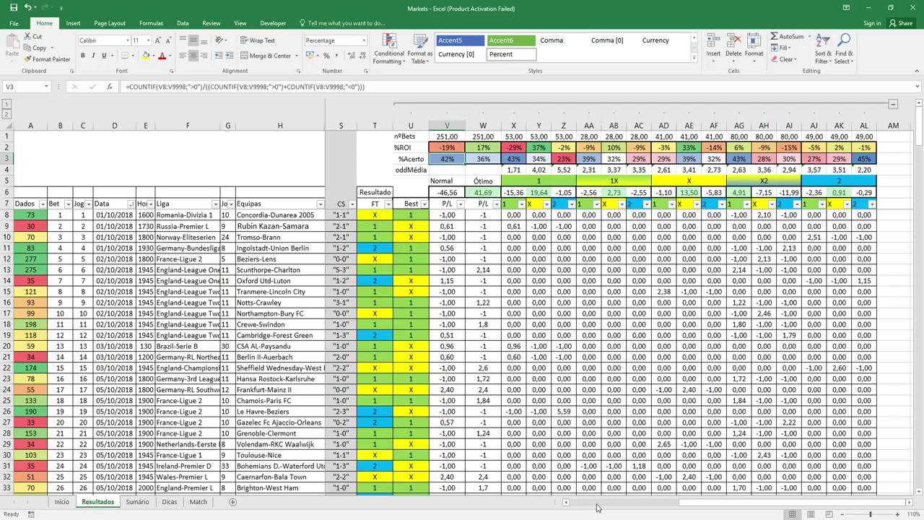
Review the predictions in the Bets column at R8:R20 and return to the Ótimo %Acerto in W3
drag(660, 505, 637, 505)
drag(405, 216, 405, 348)
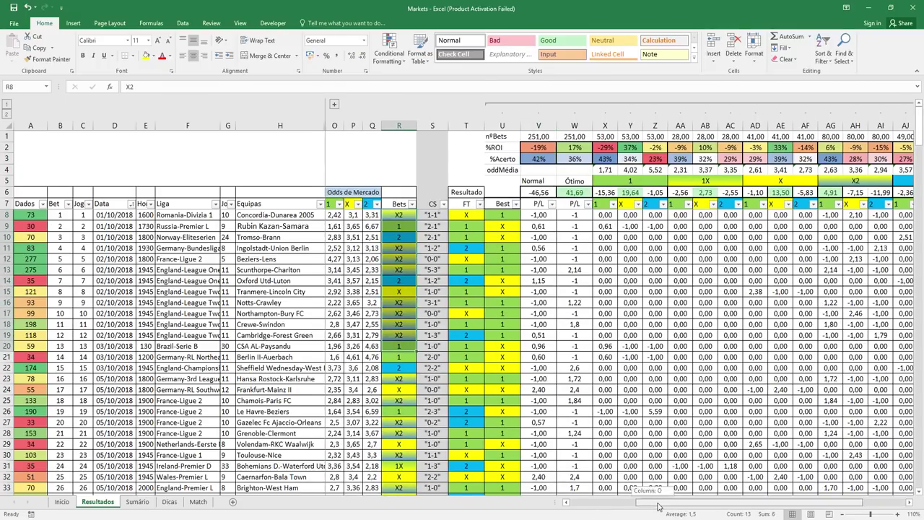
drag(648, 502, 691, 502)
click(188, 158)
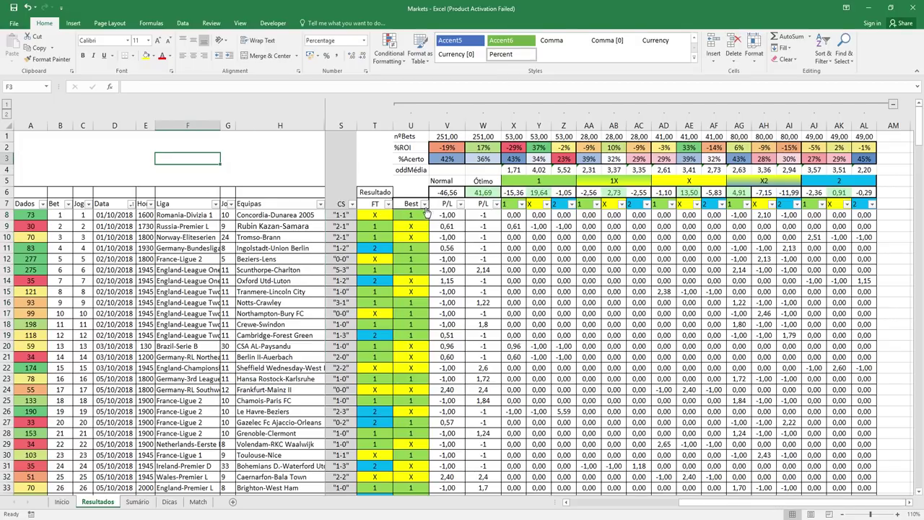
click(479, 158)
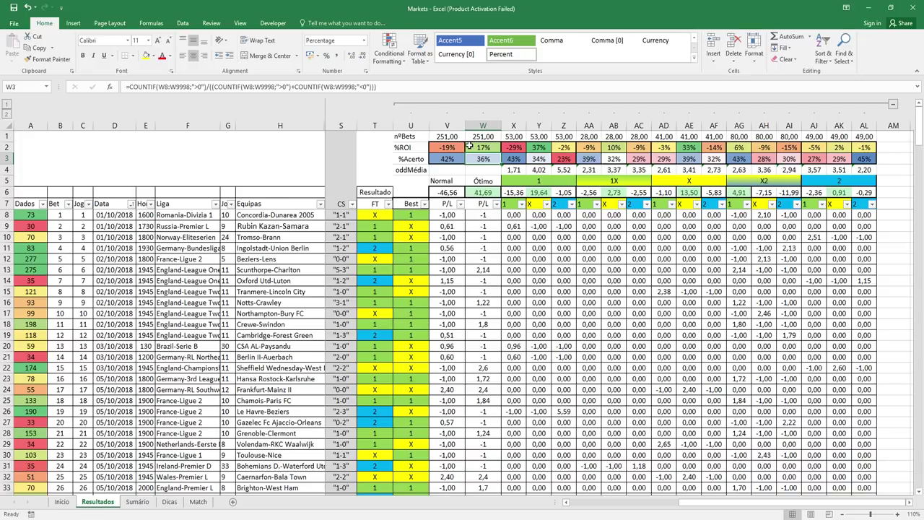
click(280, 161)
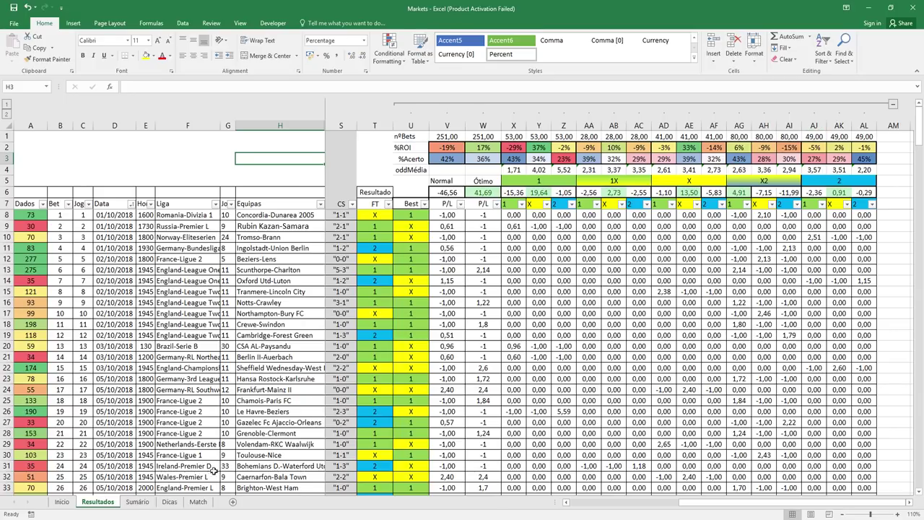
Show the Sumário sheet with the Estratégias_Punter table
click(137, 501)
click(346, 414)
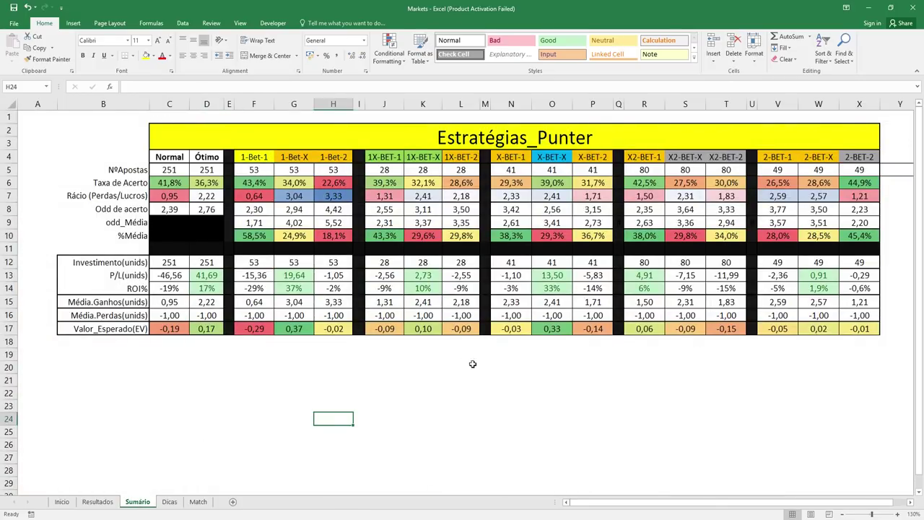
Compare the Normal and Ótimo Valor_Esperado in C17:D17 and examine P/L and ROI% for 1-Bet-X, 1X-BET-X, X-BET-X and X2-BET-1
click(464, 407)
drag(175, 329, 208, 328)
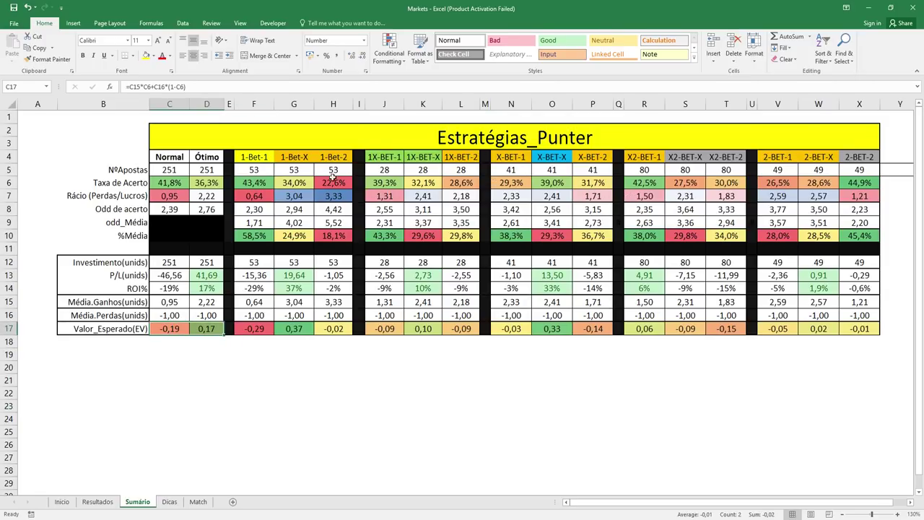
drag(287, 276, 290, 289)
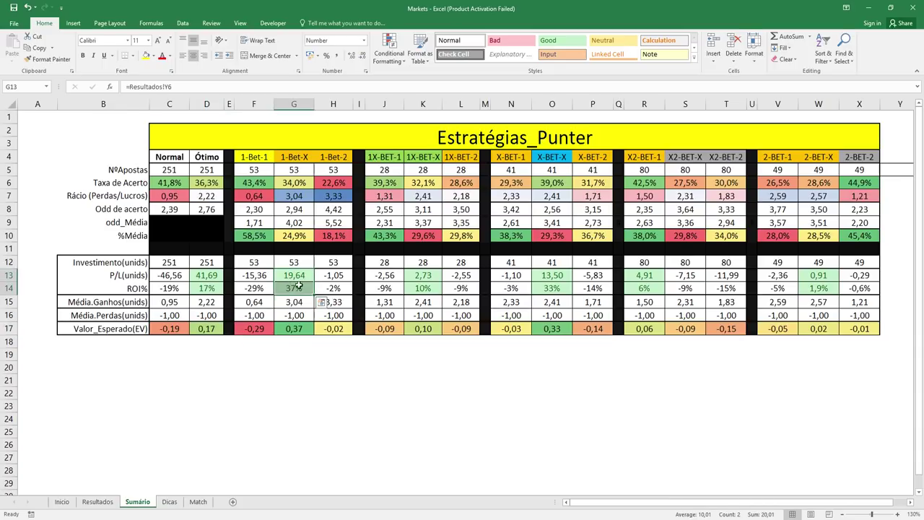
drag(429, 276, 428, 289)
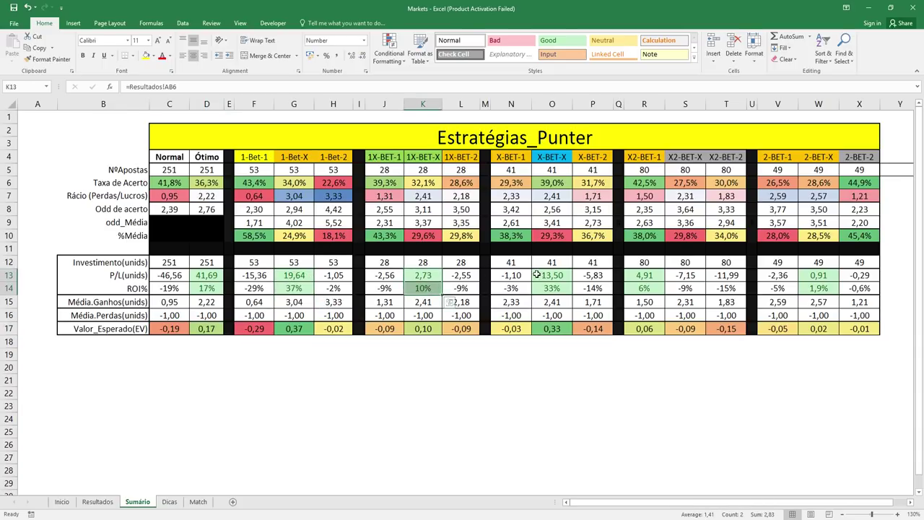
drag(550, 275, 552, 289)
drag(654, 276, 652, 288)
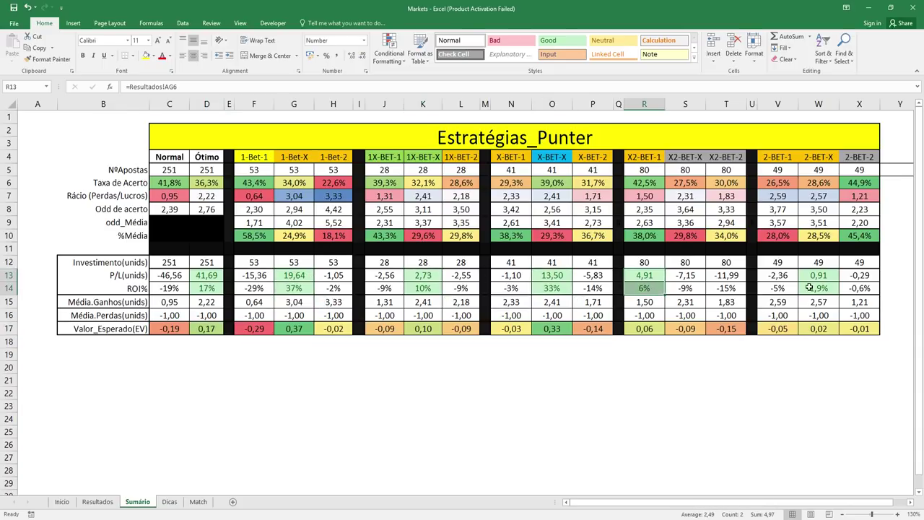
Compare the P/L and ROI% of the three draw bets X-BET-X, 1-Bet-X and 2-BET-X in rows 13 and 14
drag(552, 275, 551, 288)
drag(294, 275, 296, 288)
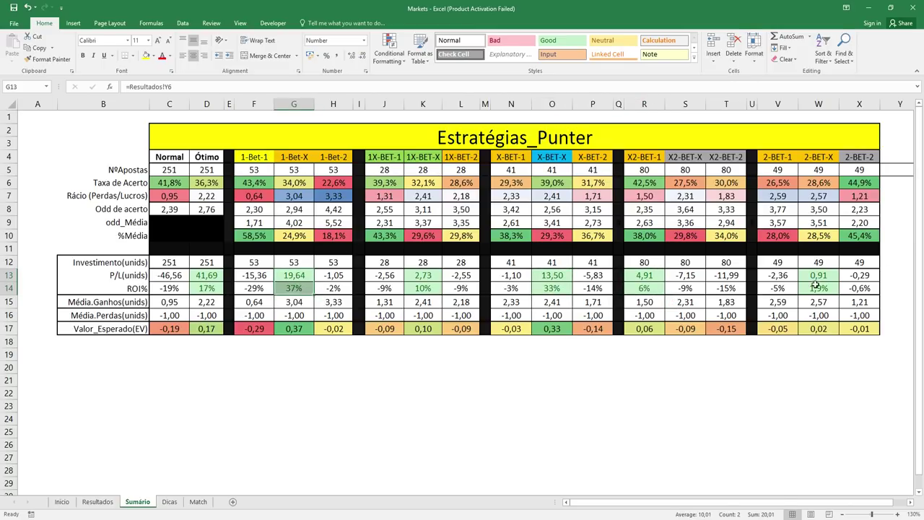
drag(818, 275, 818, 288)
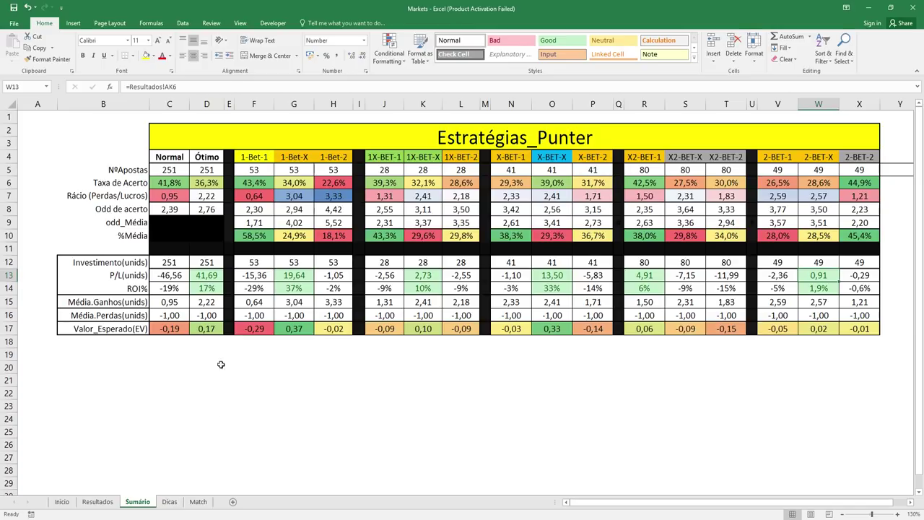
Show the Dicas sheet with the summarised betting tips
click(170, 502)
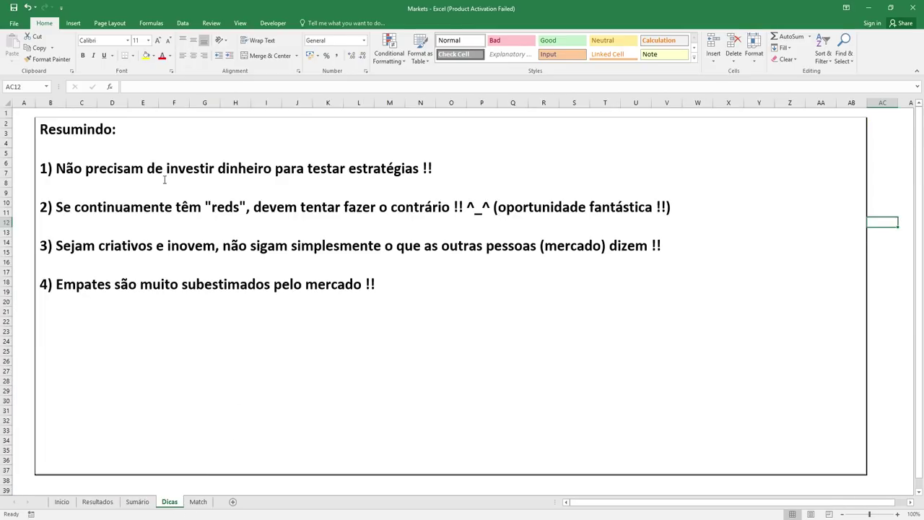